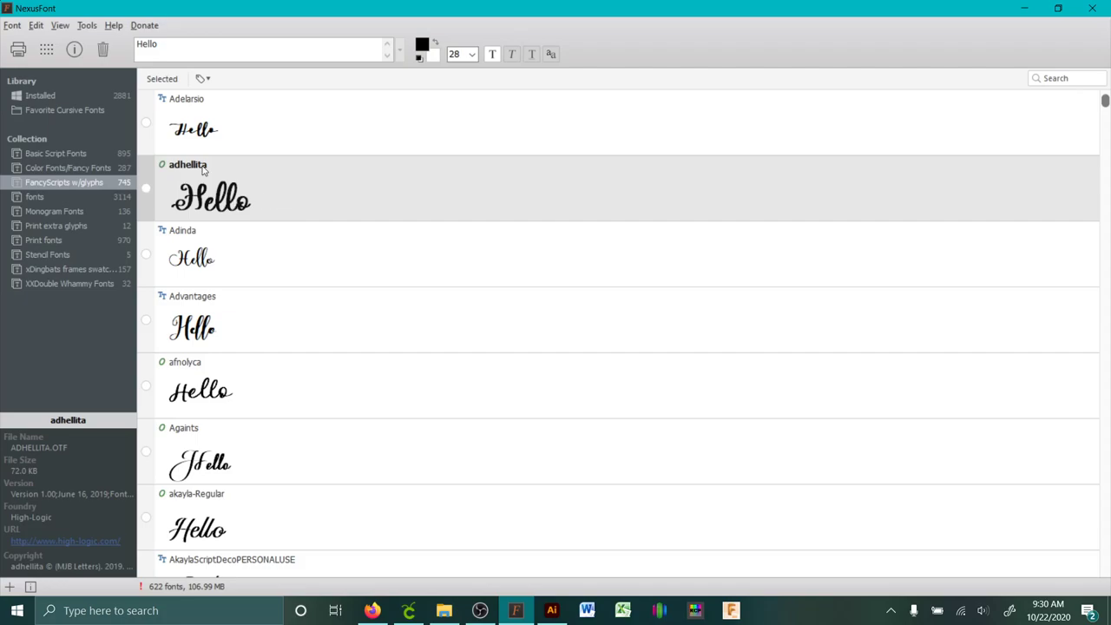
- Open the character map for the adhellita font, preview several swash glyphs, and add the long-tailed n to the copy string
right_click(248, 202)
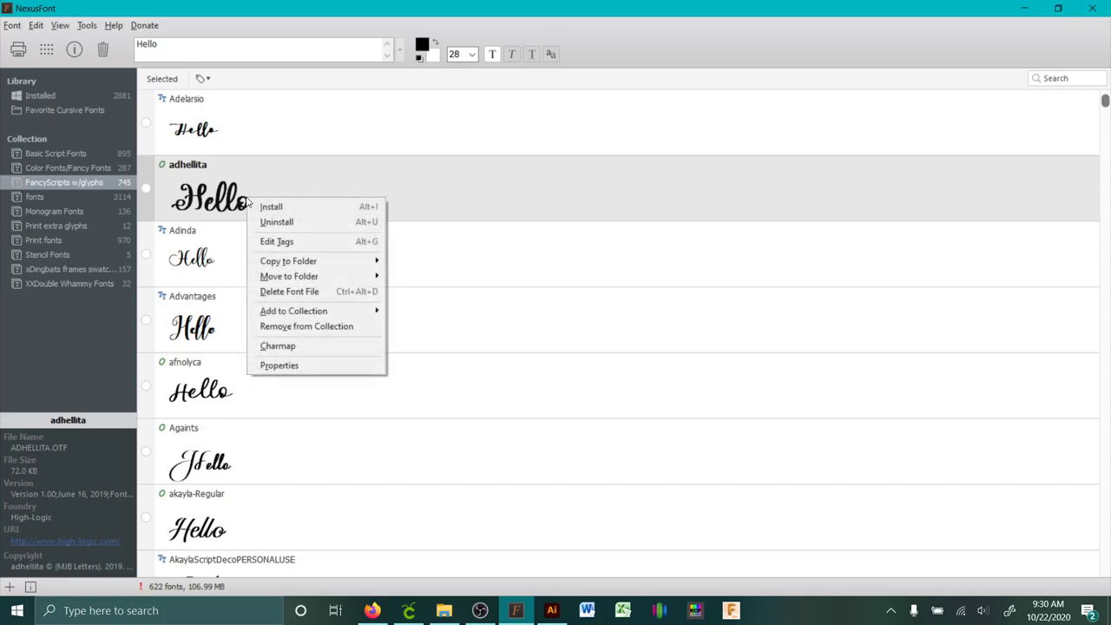
left_click(298, 347)
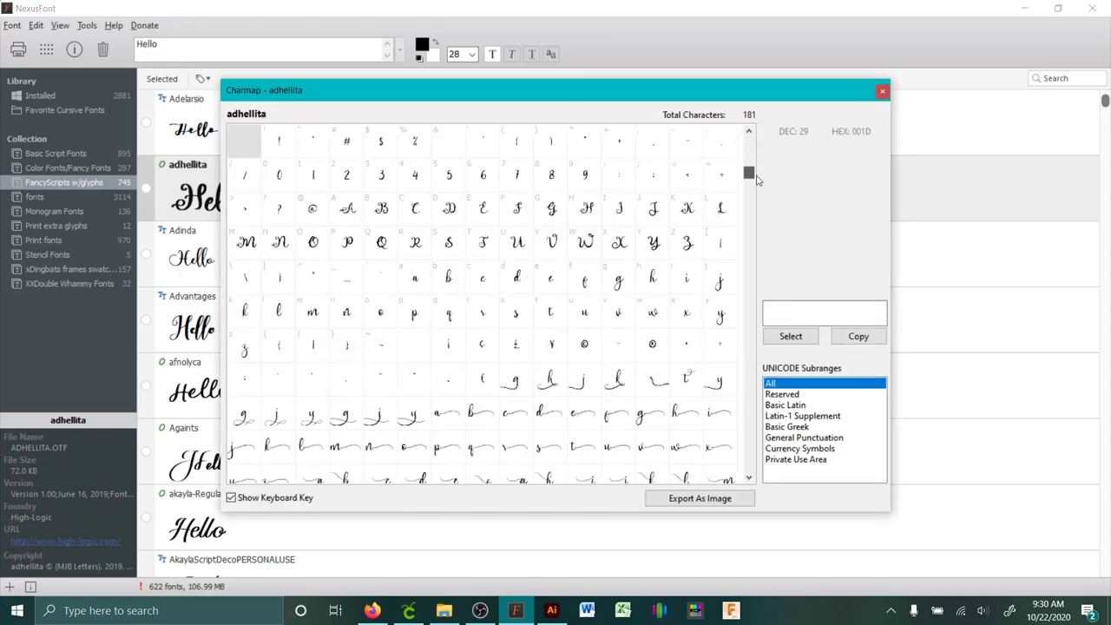
scroll(345, 417, "down", 1)
left_click(517, 415)
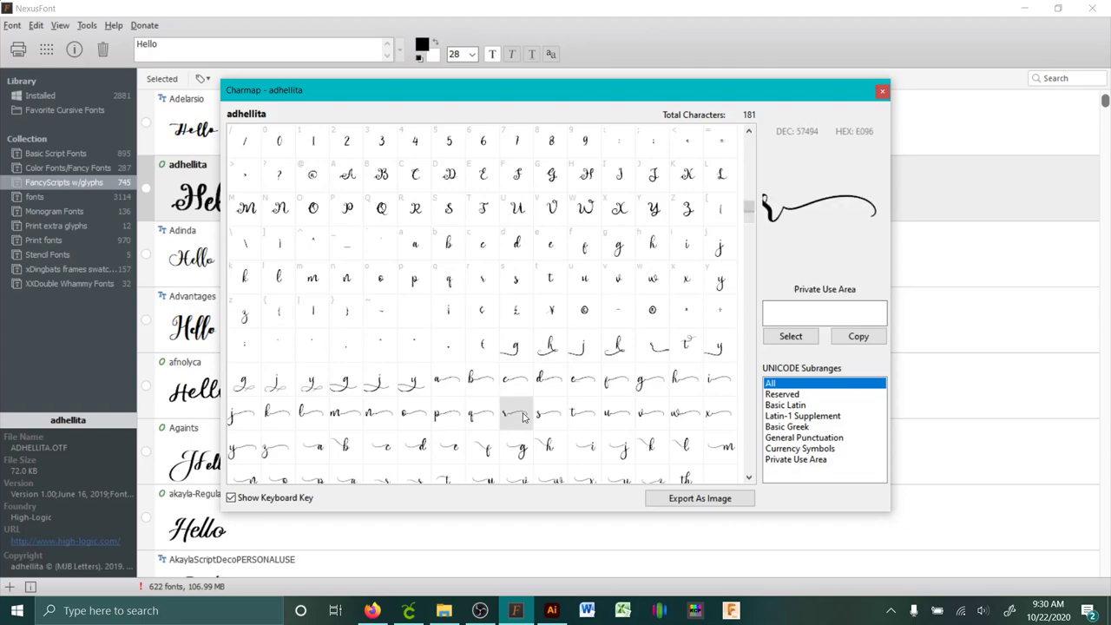
left_click(619, 379)
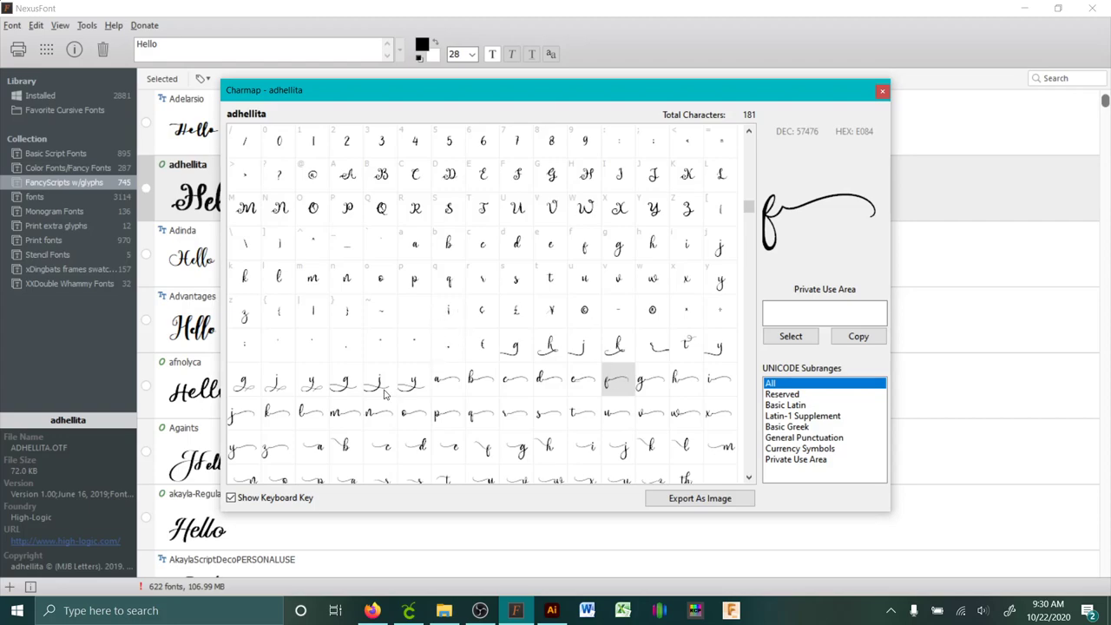
left_click(377, 415)
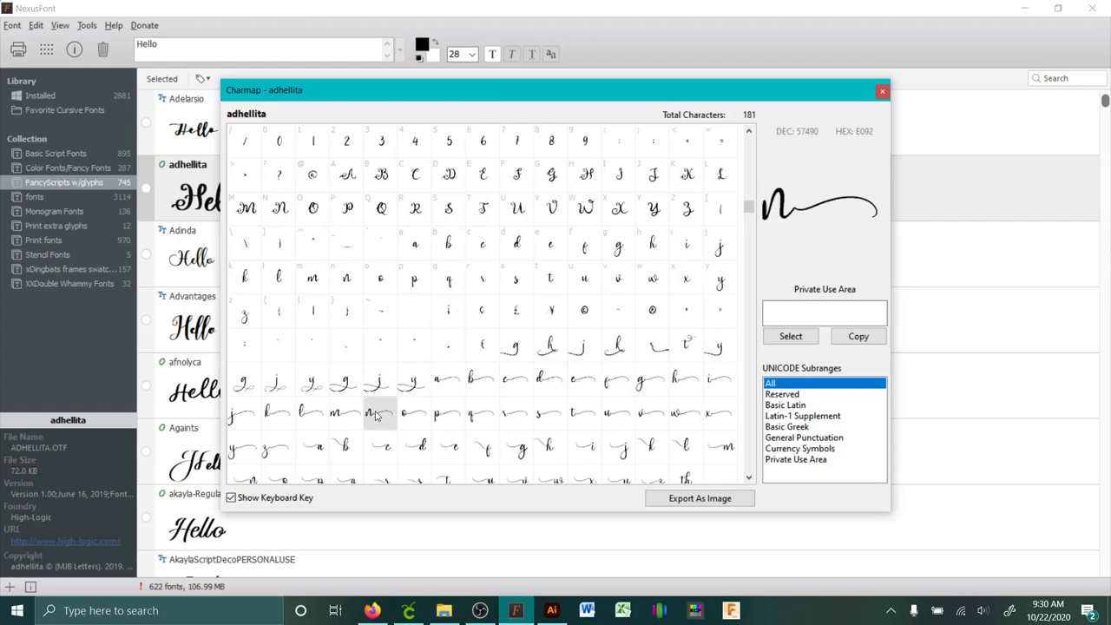
left_click(807, 342)
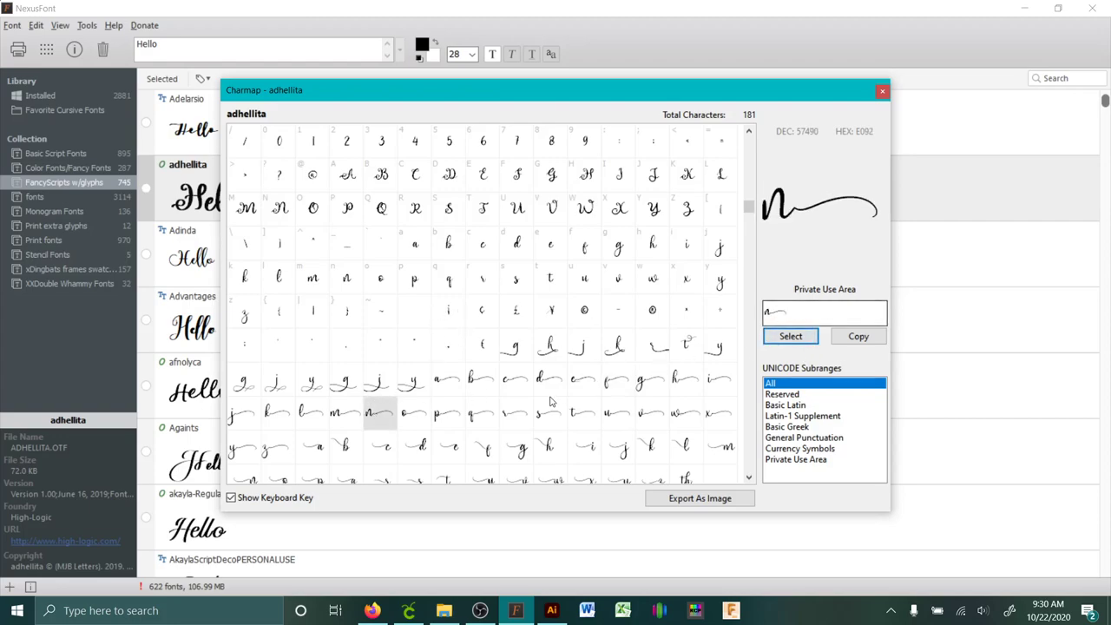
- Add the long-tailed p, the swash z, b and h, and the long-tailed t to the copy string
double_click(449, 410)
key("Down")
key("Down")
key("Down")
key("Down")
key("Down")
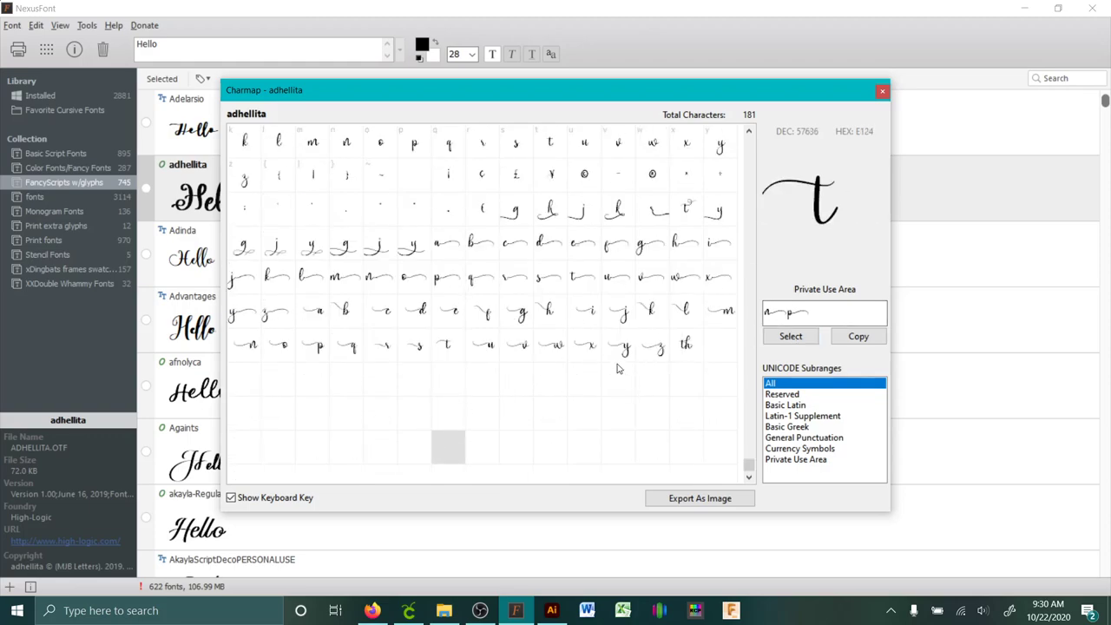
double_click(645, 347)
double_click(354, 306)
double_click(546, 216)
left_click(600, 274)
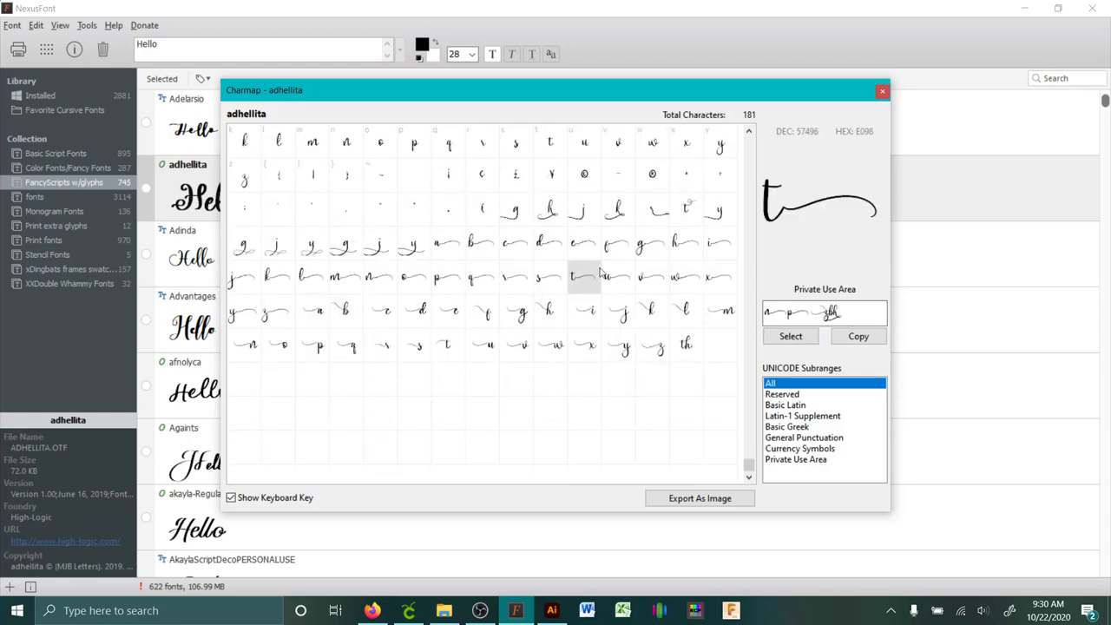
- Copy the collected glyph string and paste it after "He" in the "Hello there" text in Illustrator
double_click(833, 309)
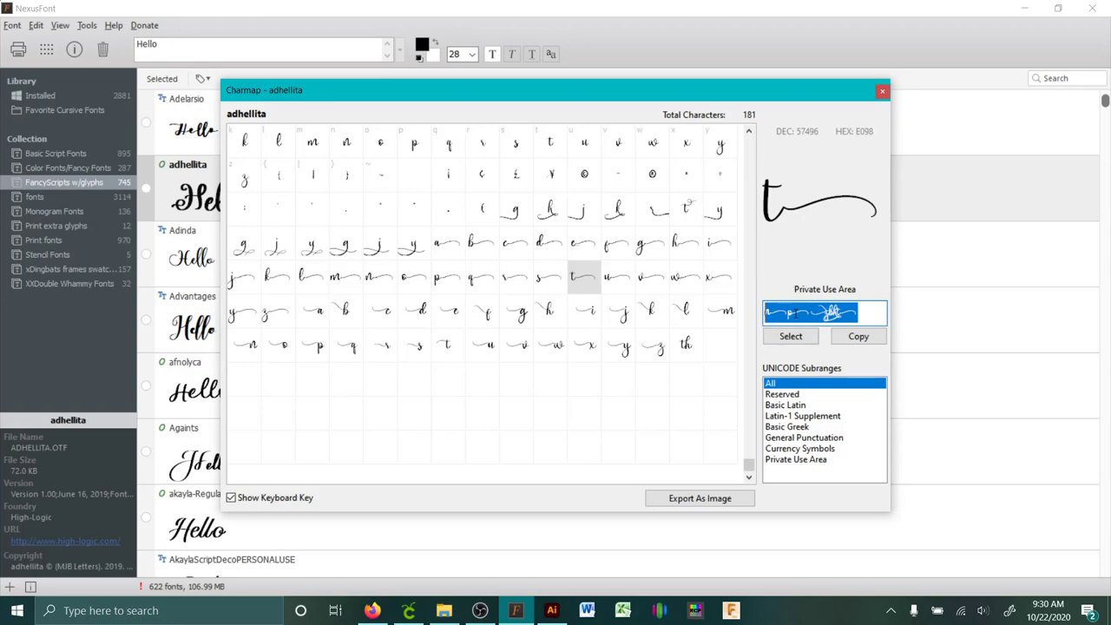
left_click(854, 335)
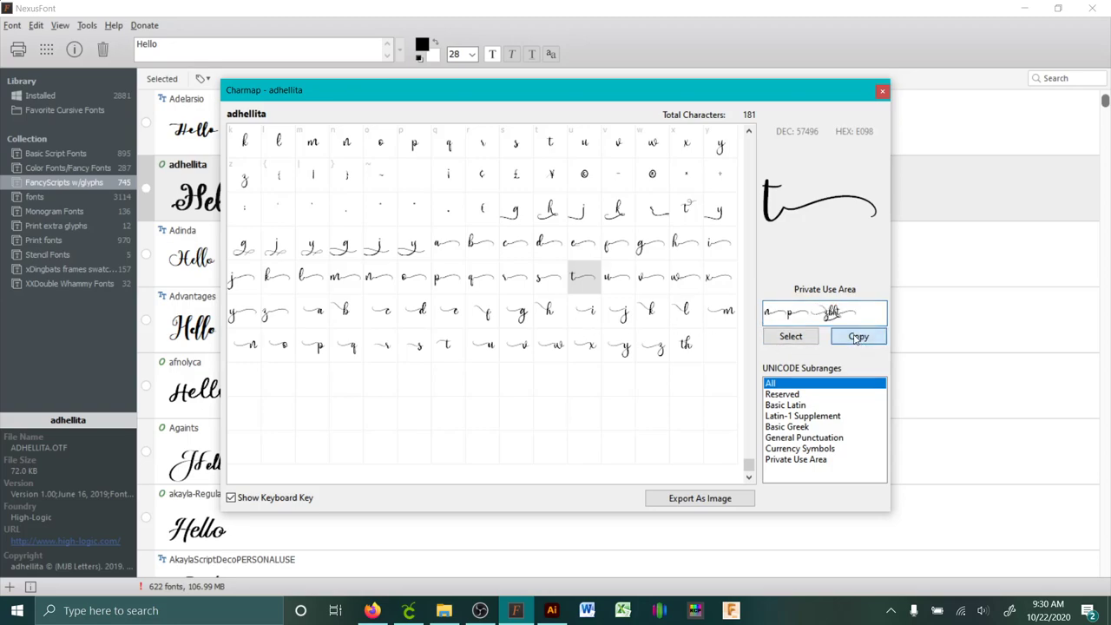
left_click(552, 613)
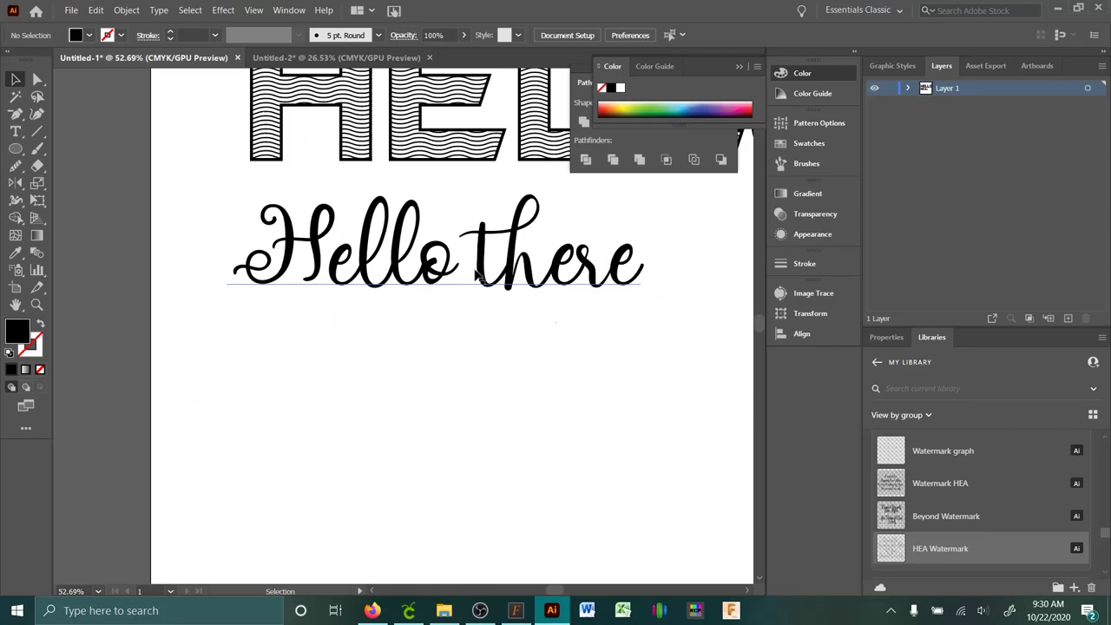
left_click(15, 132)
left_click(359, 352)
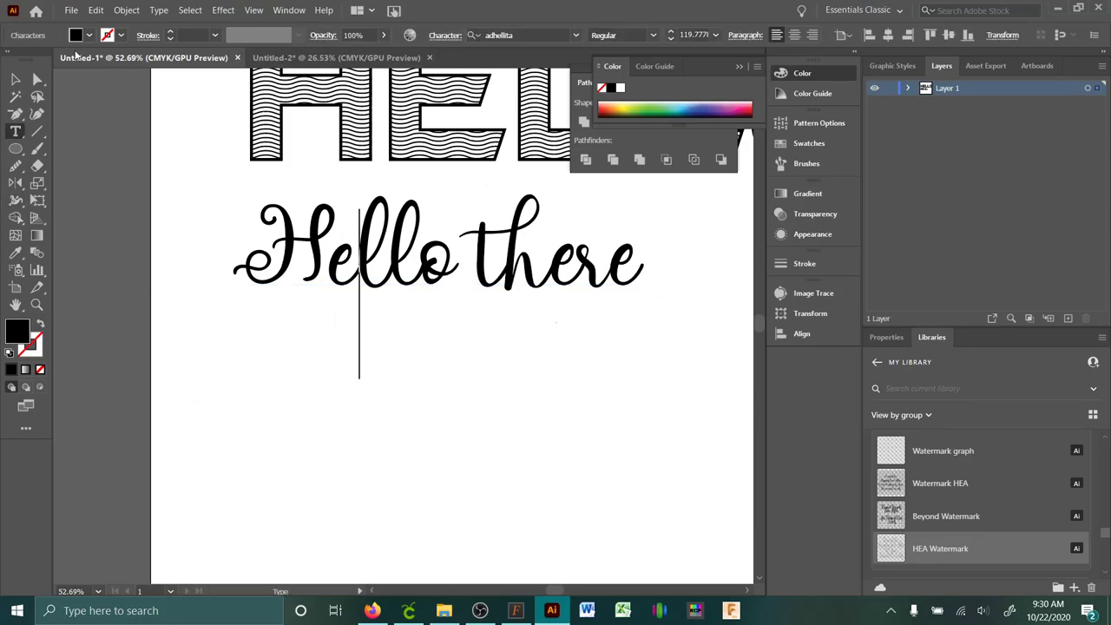
left_click(96, 9)
left_click(123, 86)
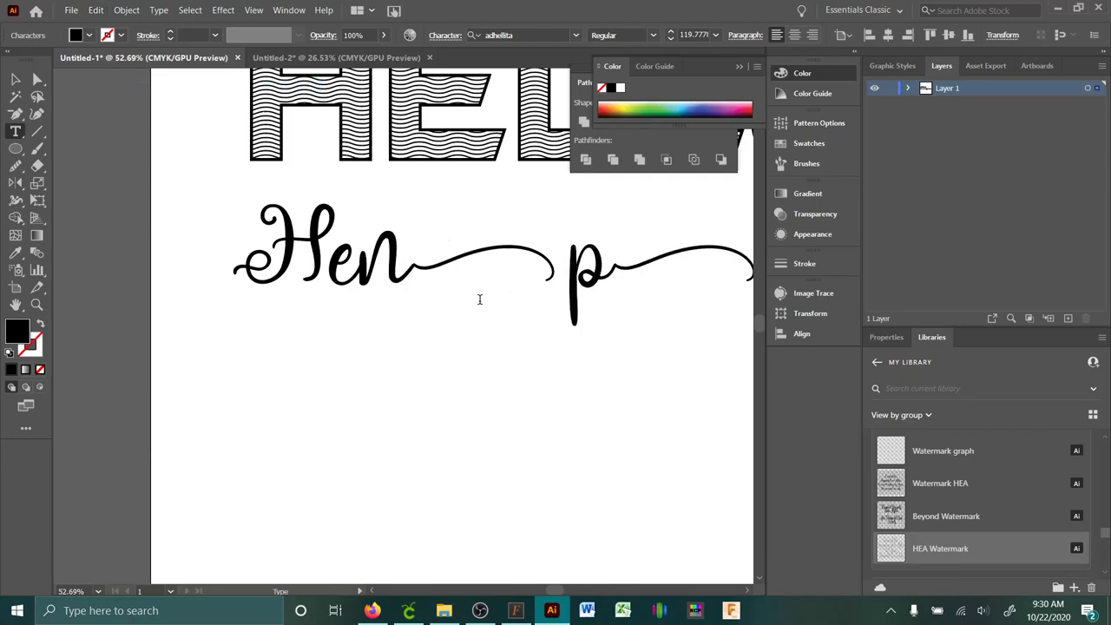
- Move the extended script text line left so that it starts off the artboard and its end lies near the artboard's right edge
left_click(37, 304)
left_click(359, 385, "alt")
left_click(359, 385, "alt")
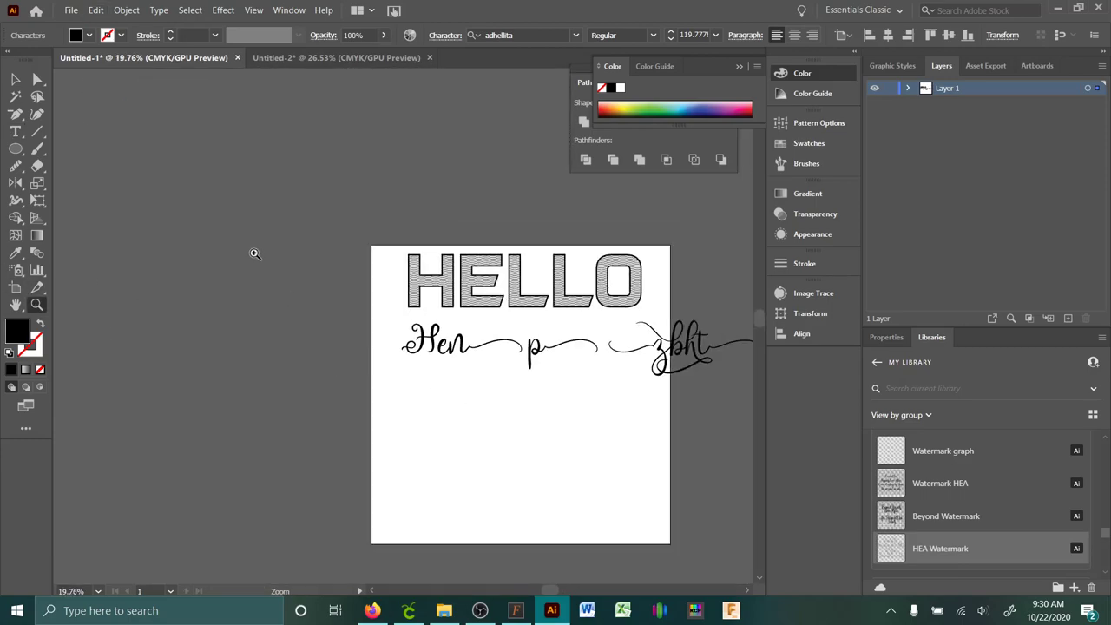
left_click(15, 79)
left_click(486, 322)
left_click_drag(470, 360, 305, 374)
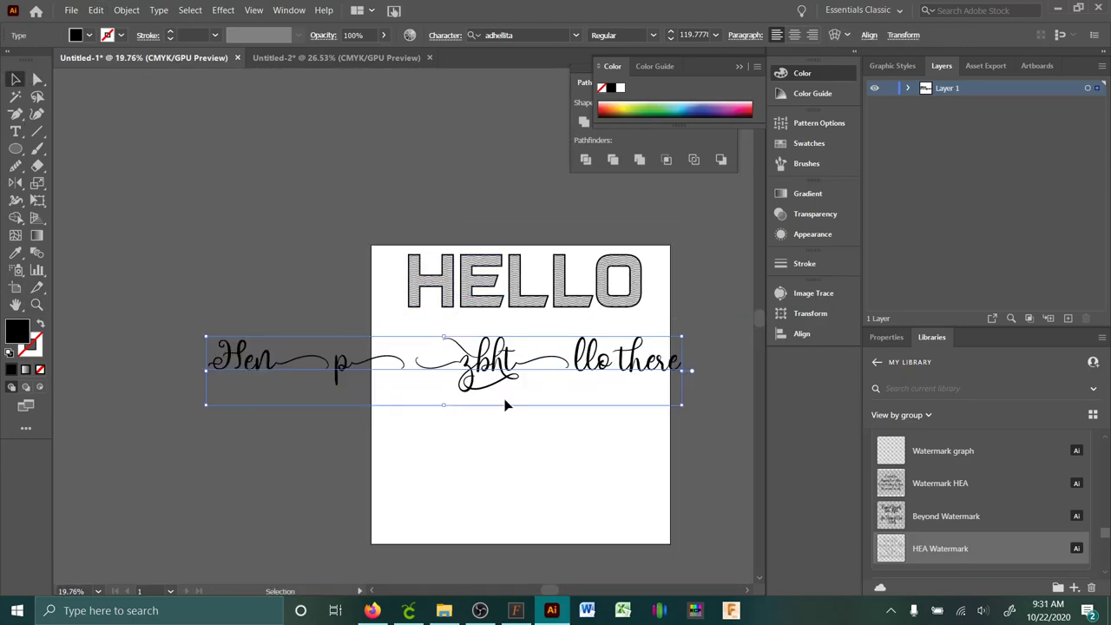
left_click(656, 415)
- Place a new "Lorem ipsum" text below the script line, enlarge it to about 129 pt, and center it roughly on the artboard
key("t")
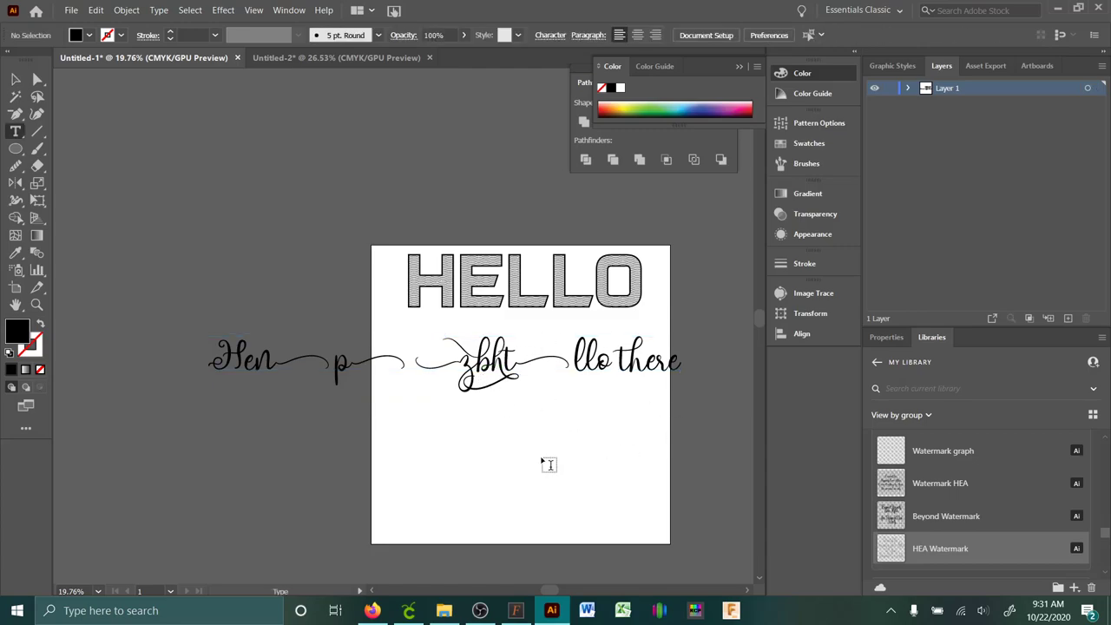
left_click(36, 304)
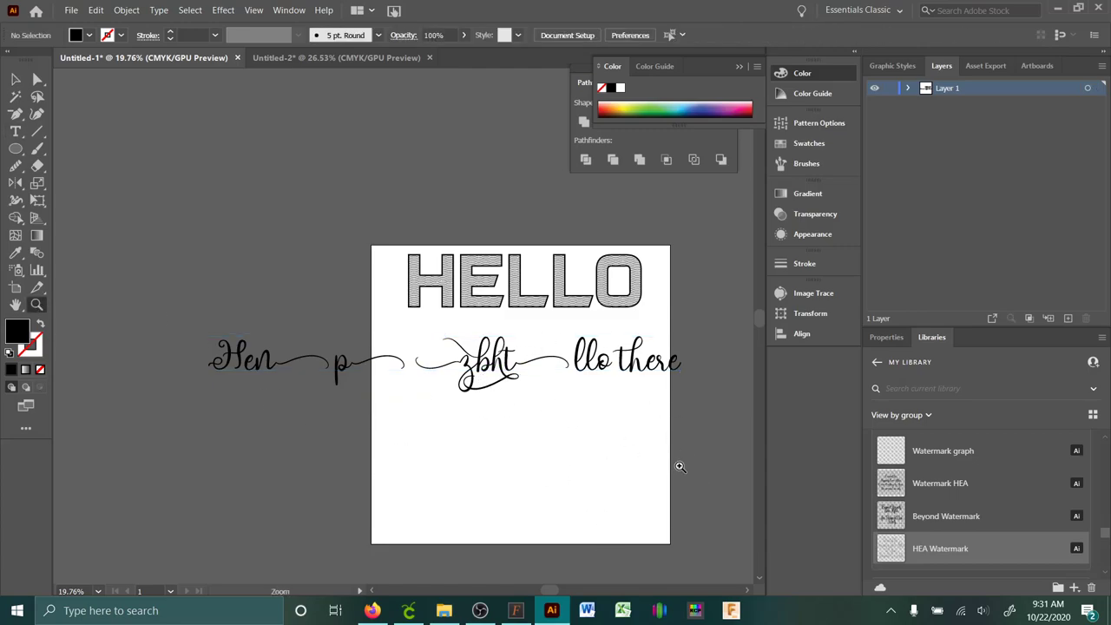
left_click(668, 460)
left_click(16, 79)
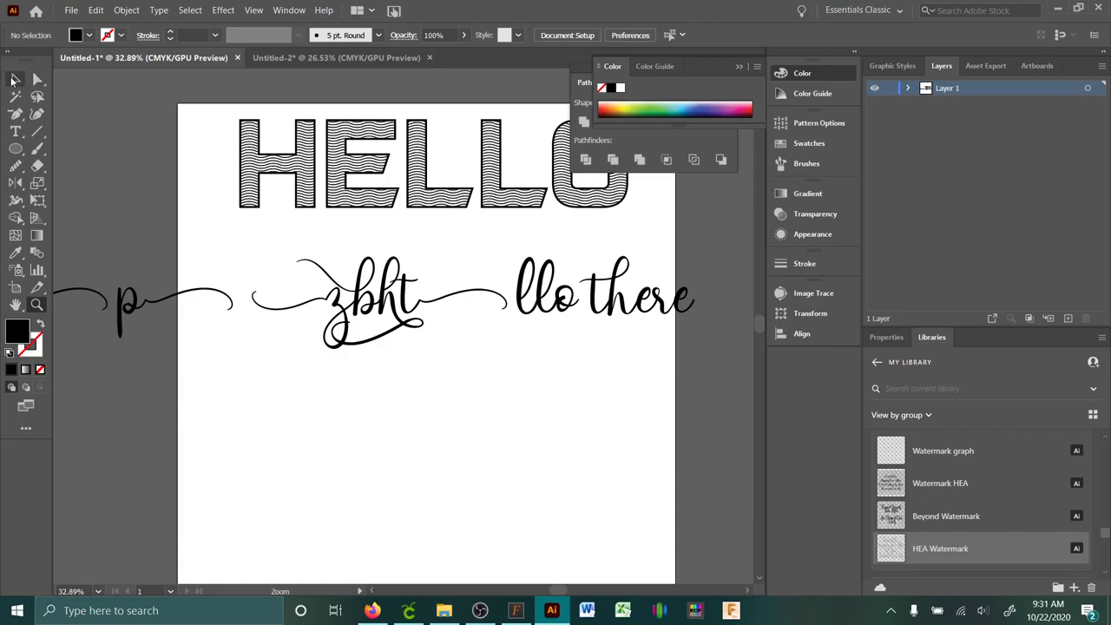
left_click(337, 364)
left_click(349, 421)
scroll(261, 365, "down", 1)
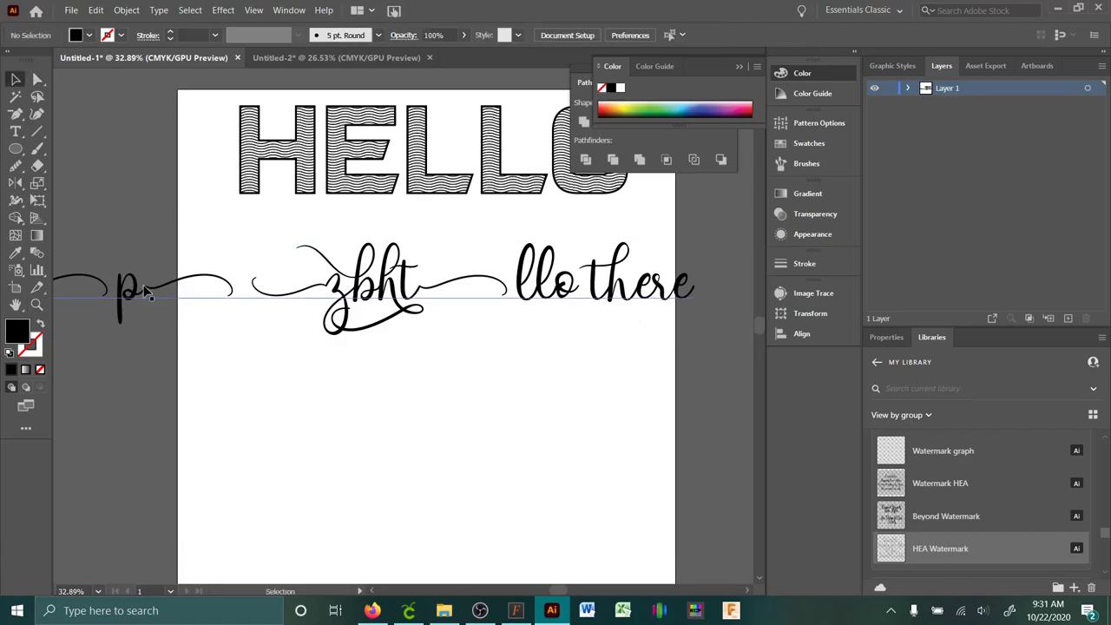
left_click(16, 132)
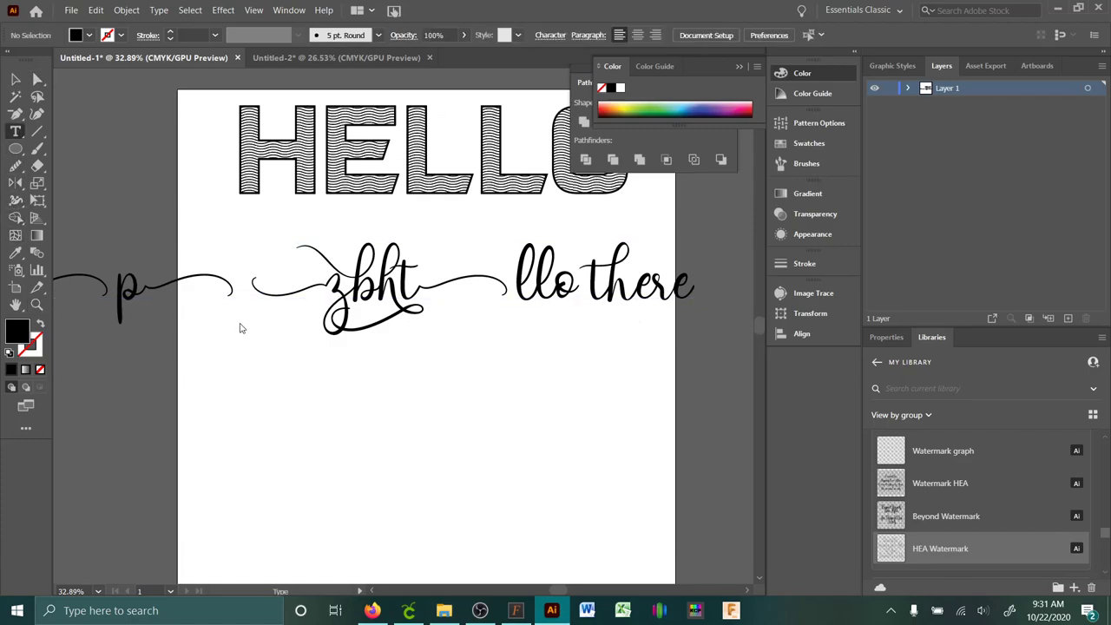
left_click(344, 437)
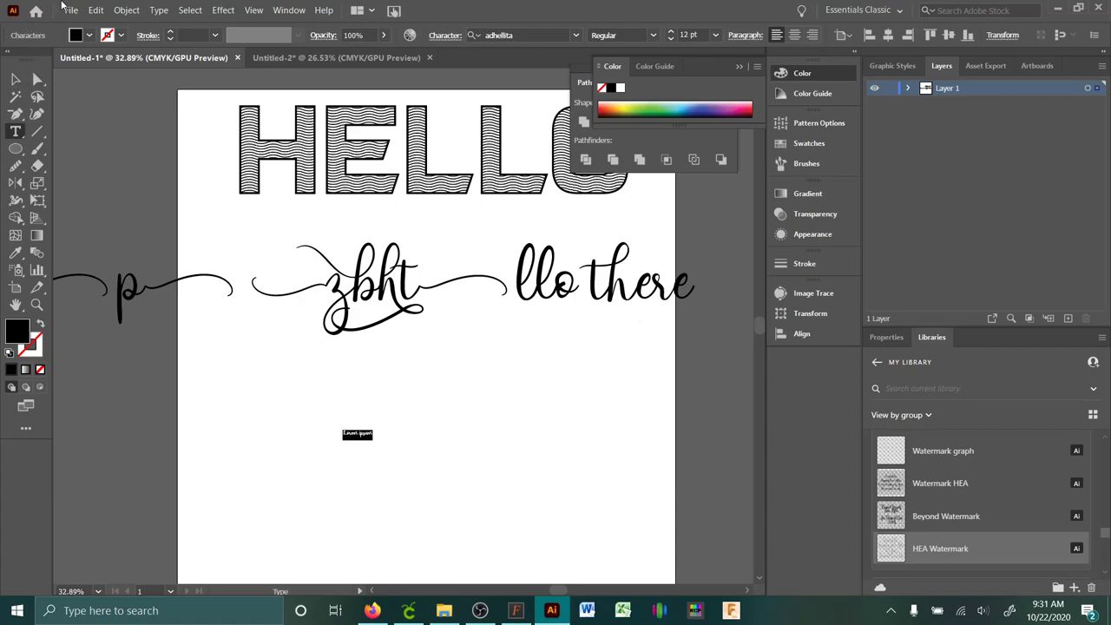
left_click(15, 79)
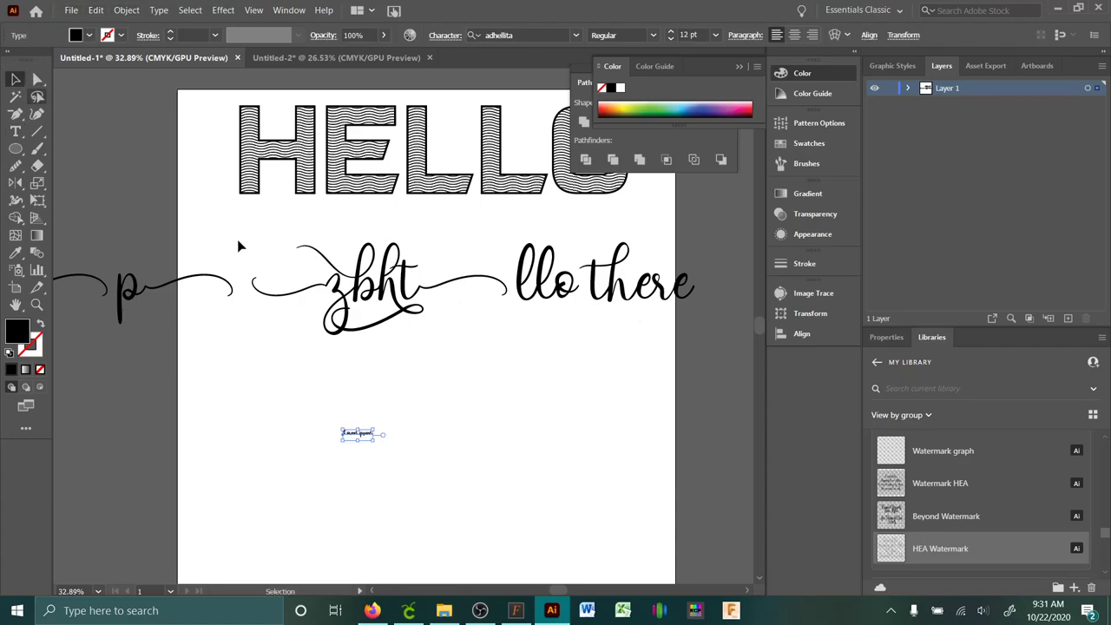
left_click_drag(375, 441, 670, 555)
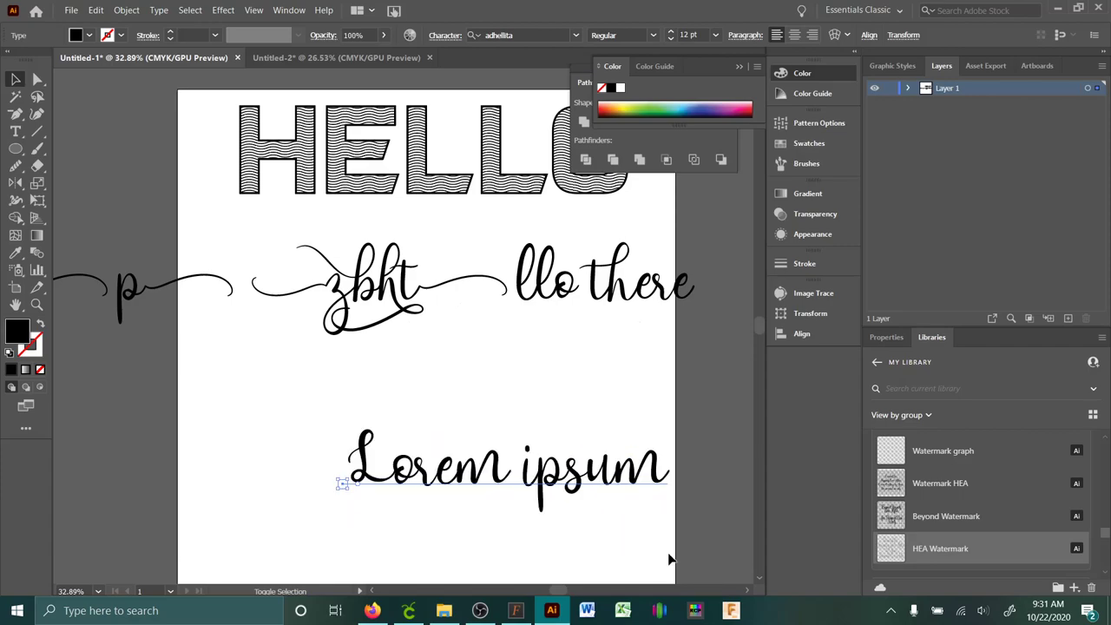
left_click_drag(444, 522, 363, 495)
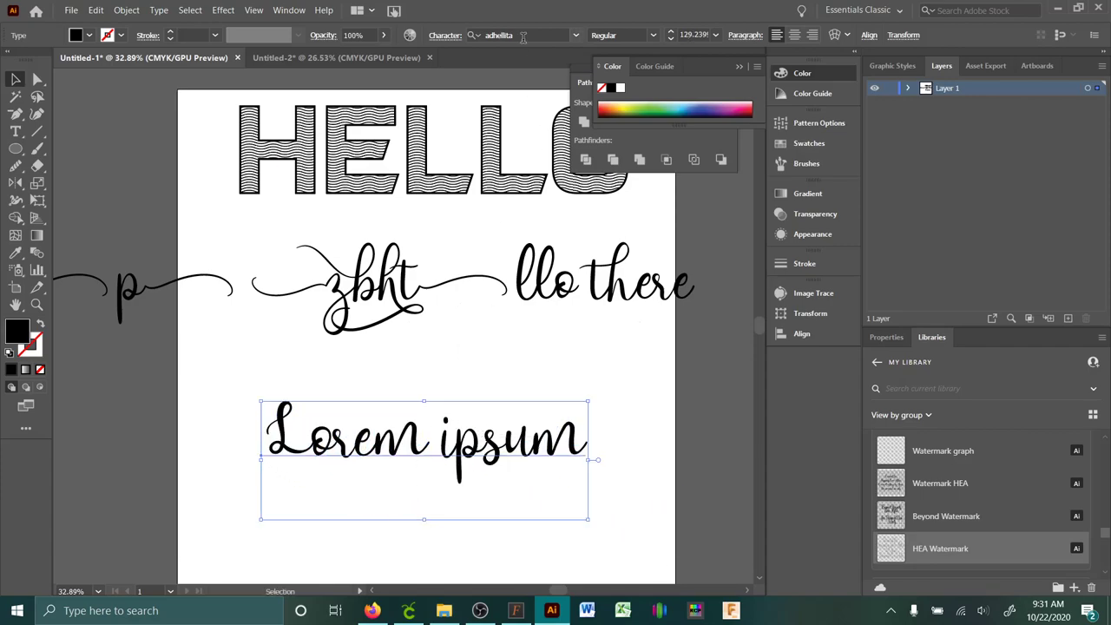
- Copy the glyph string again in NexusFont, then set the "Lorem ipsum" text in Illustrator to the Amastery Hand font
left_click(515, 610)
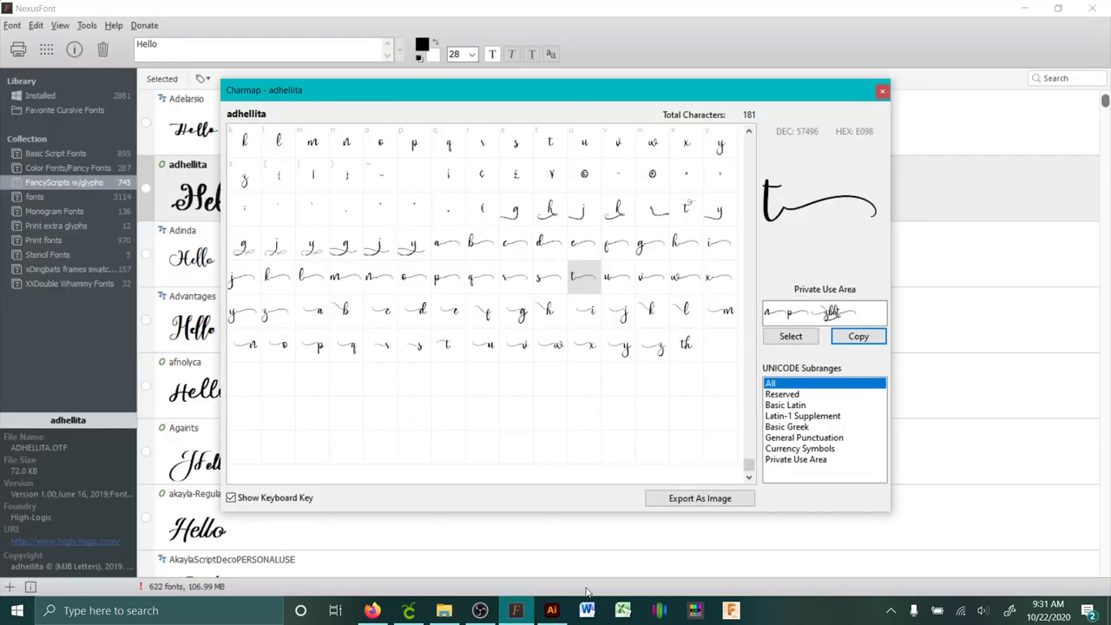
left_click(850, 337)
left_click(552, 610)
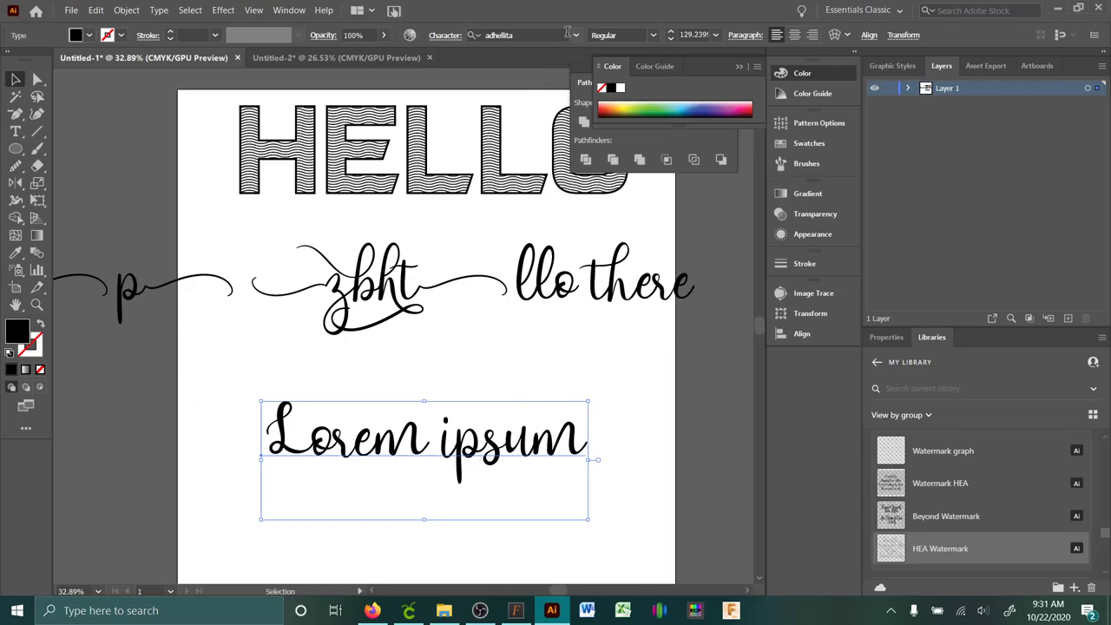
left_click(576, 35)
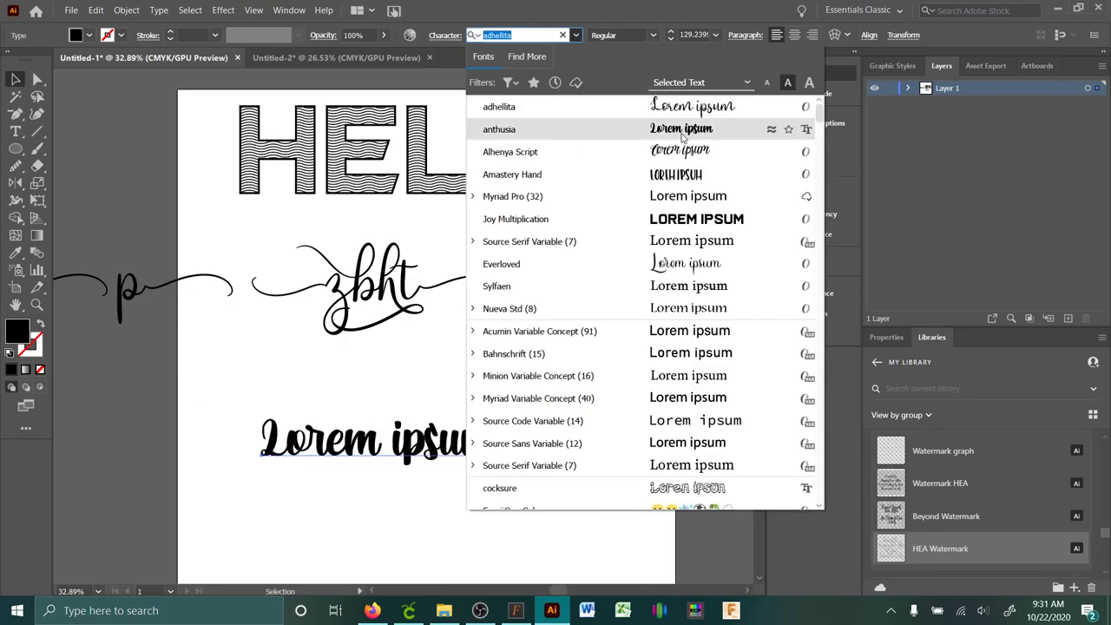
left_click(668, 174)
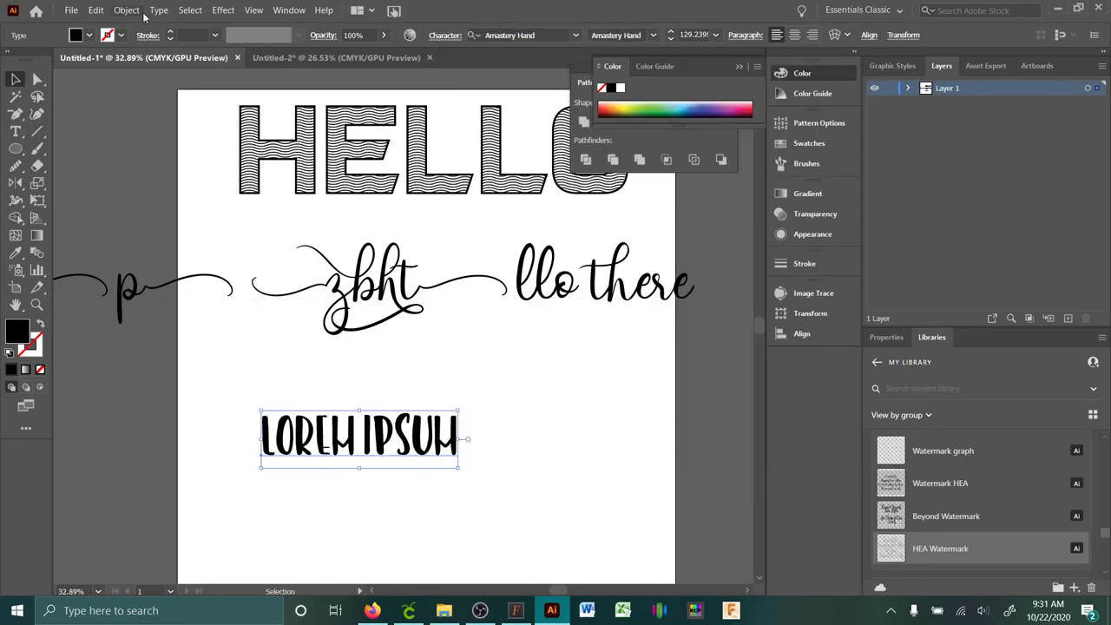
- Paste the copied glyphs onto the artboard twice, each time with the "Lorem ipsum" text selected as an object
left_click(95, 9)
left_click(113, 84)
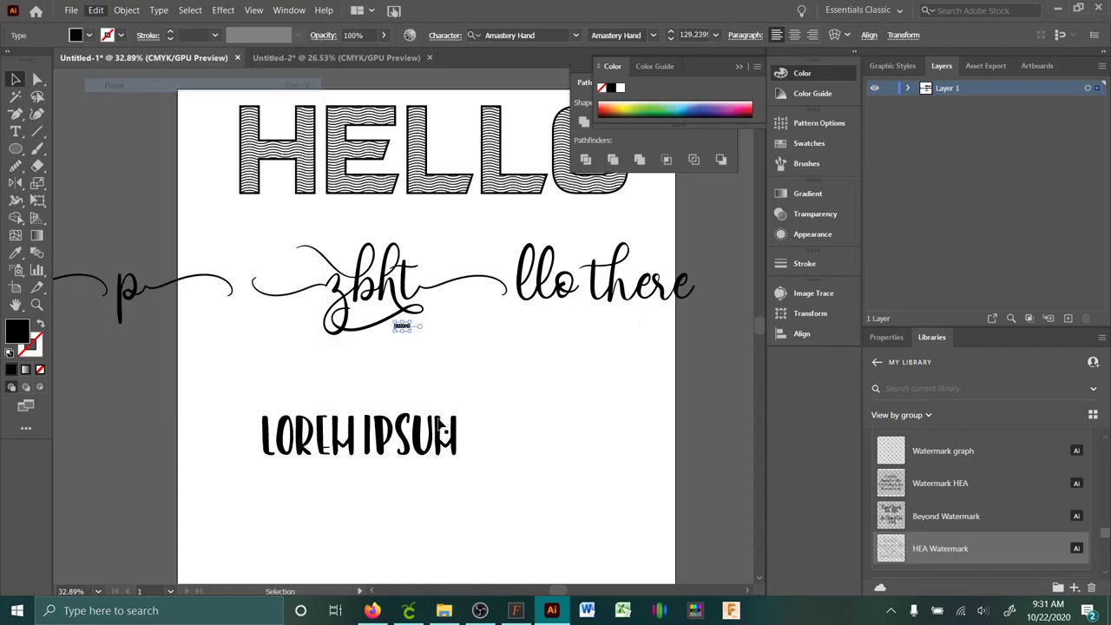
left_click(321, 436)
left_click(96, 10)
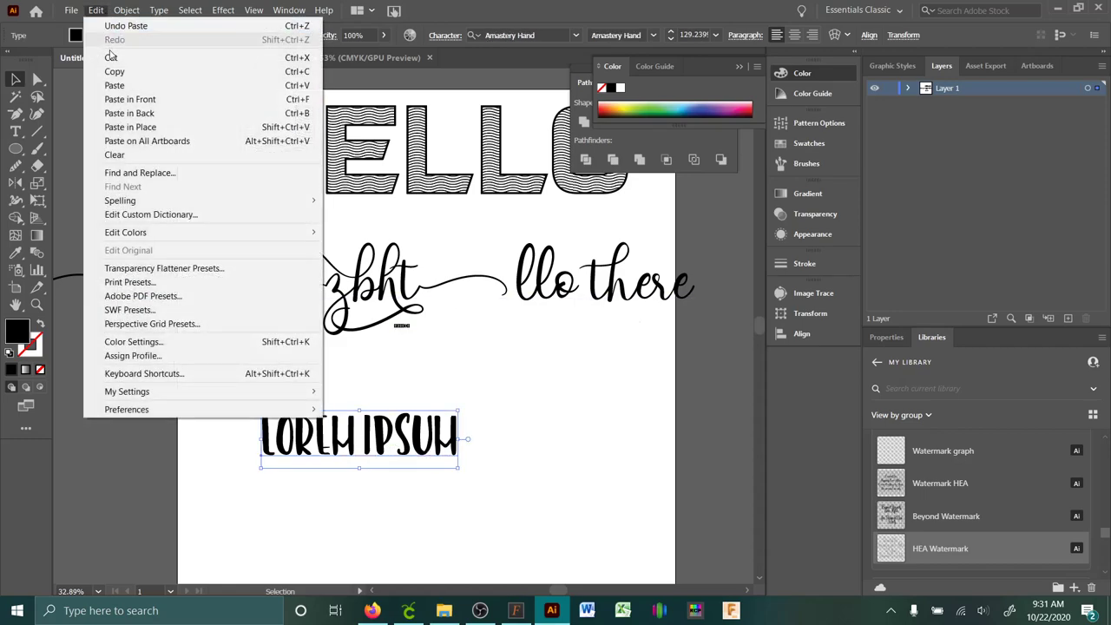
left_click(113, 85)
left_click(489, 489)
scroll(362, 431, "down", 1)
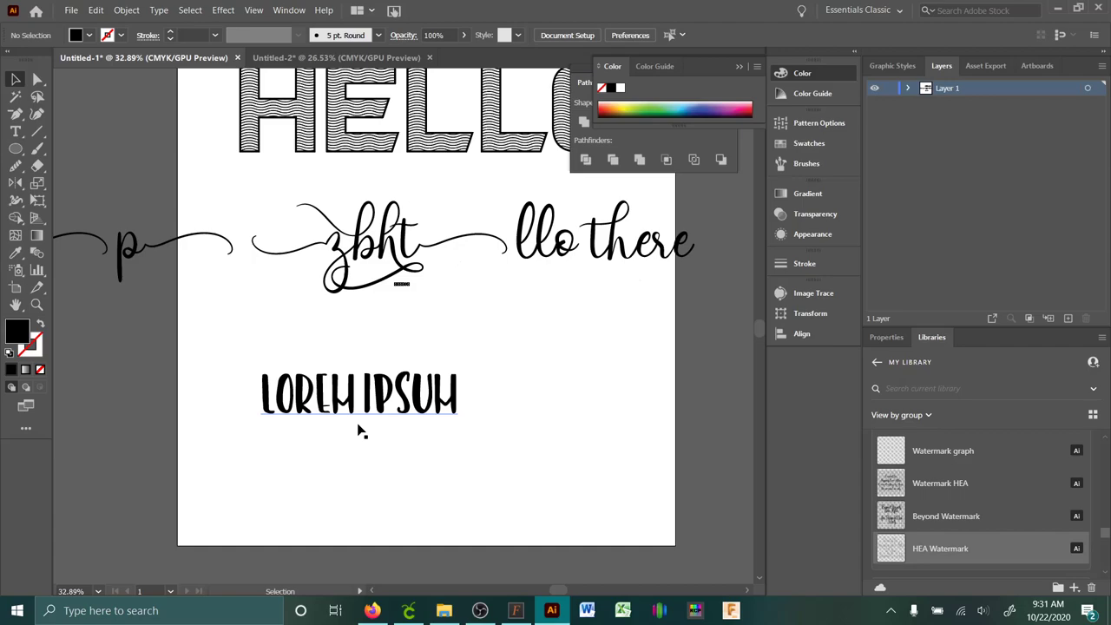
- Create a new text below "Lorem ipsum" and replace its placeholder with the copied glyphs
key("t")
left_click(386, 494)
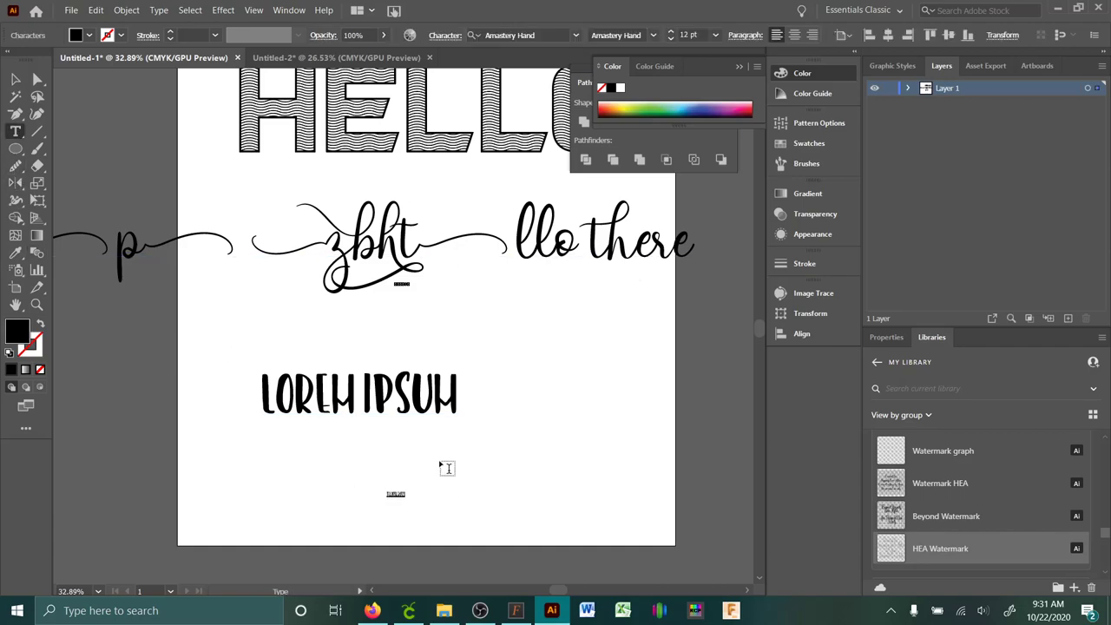
left_click(96, 10)
left_click(114, 84)
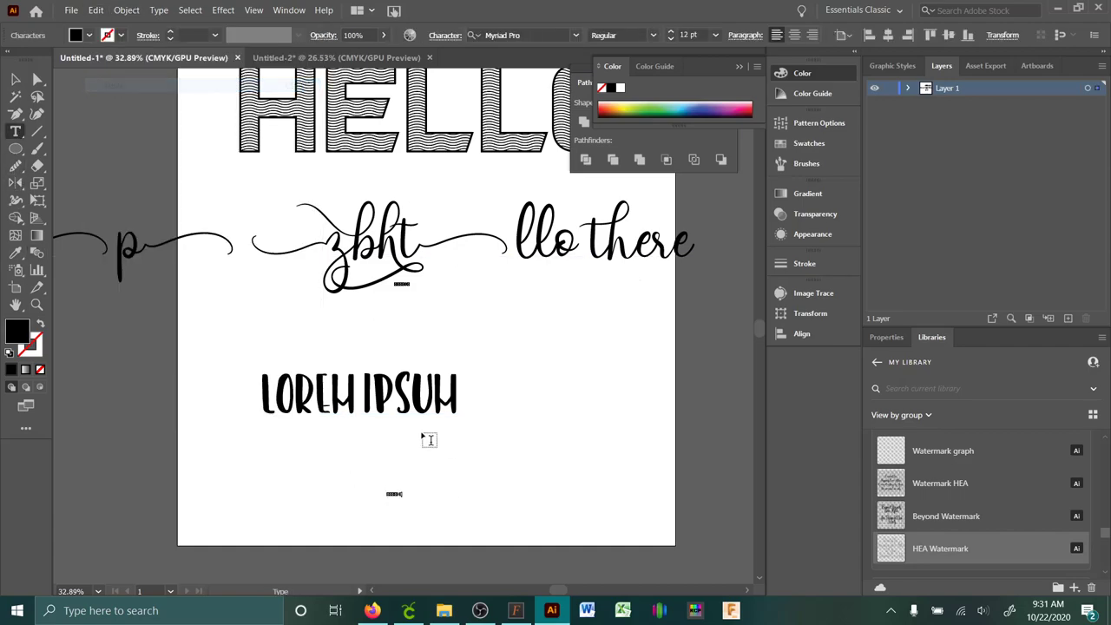
- Enlarge the newly pasted glyph text to about 183 pt and move it left beneath "Lorem ipsum"
left_click(15, 79)
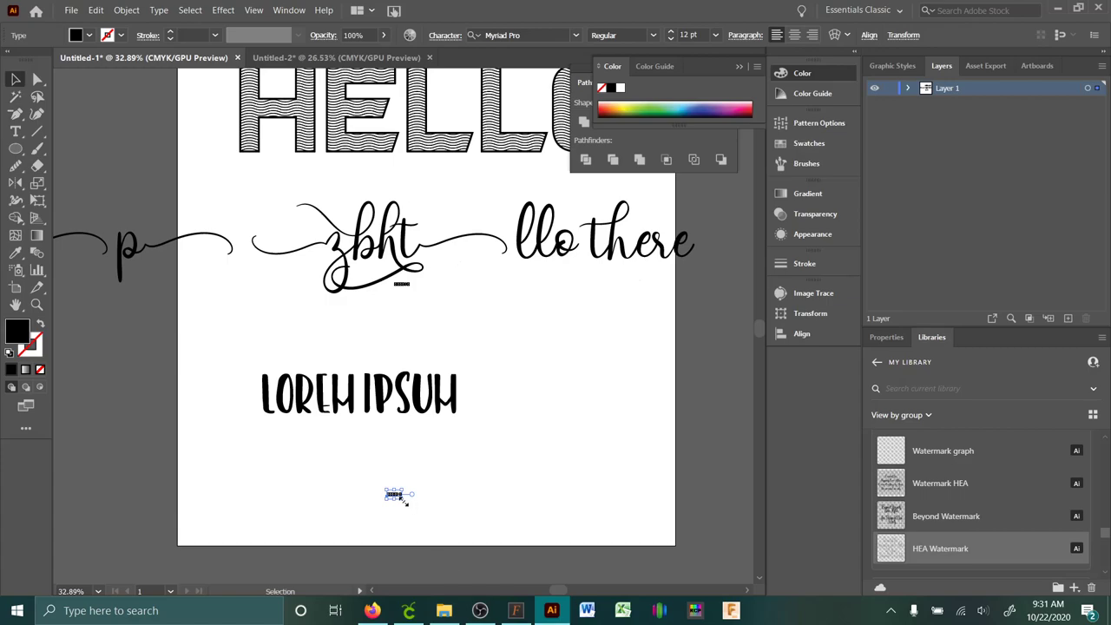
left_click_drag(402, 501, 620, 486)
left_click_drag(498, 484, 340, 484)
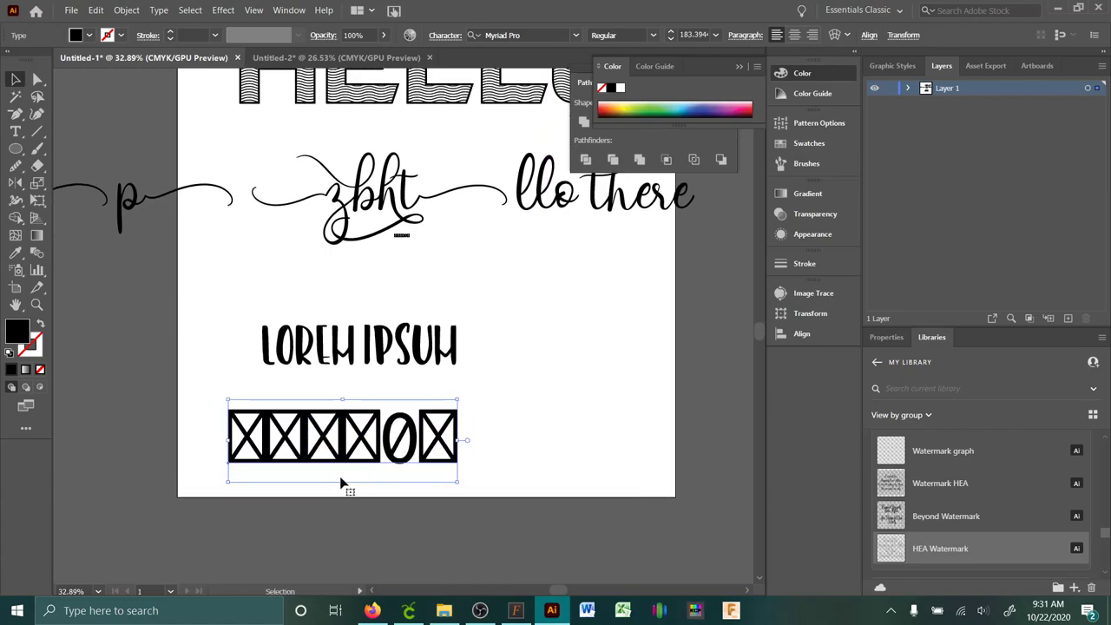
- Delete the "Lorem ipsum" text and the glyph text beneath it from the artboard
left_click(364, 380)
key("Delete")
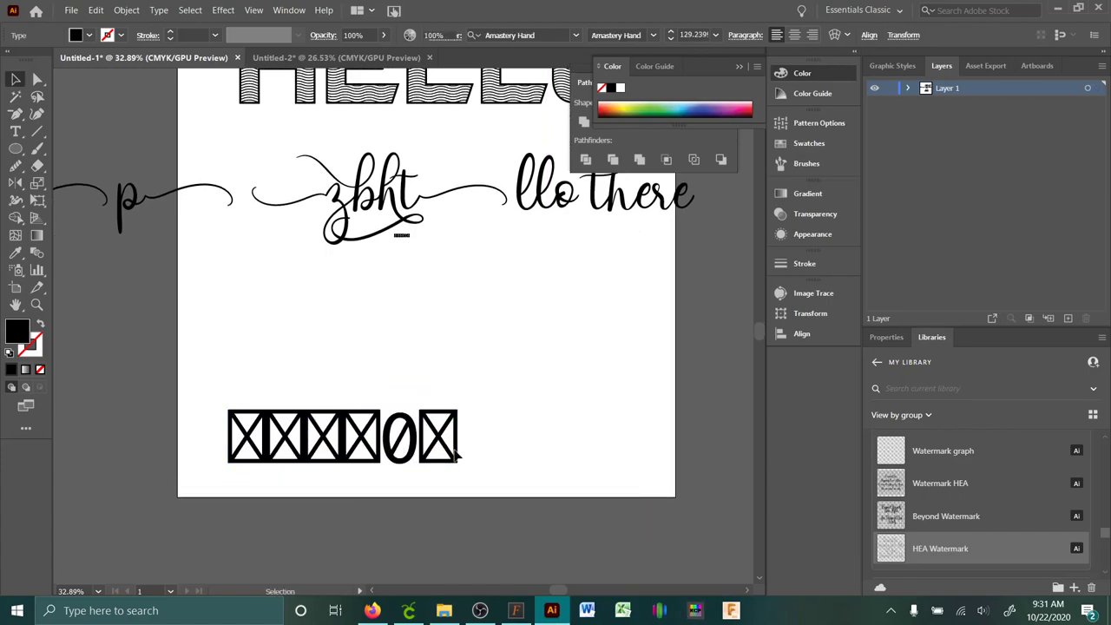
left_click(458, 452)
key("Delete")
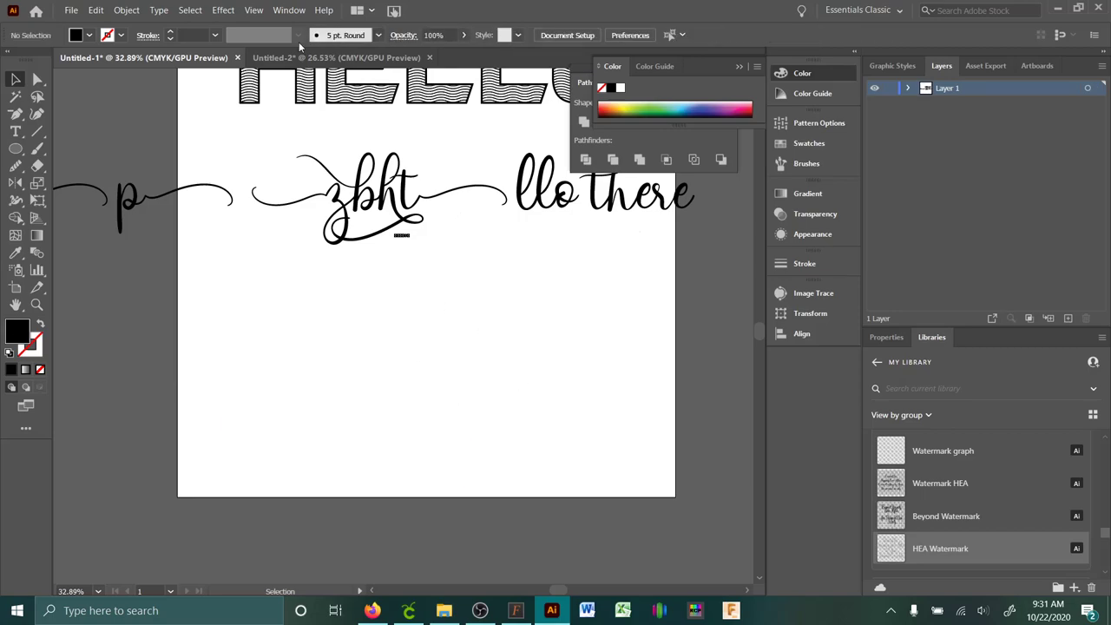
- Create a new text below the "zbht" lettering, set its font to adhellita, and replace its placeholder with the copied glyphs
key("t")
left_click(371, 304)
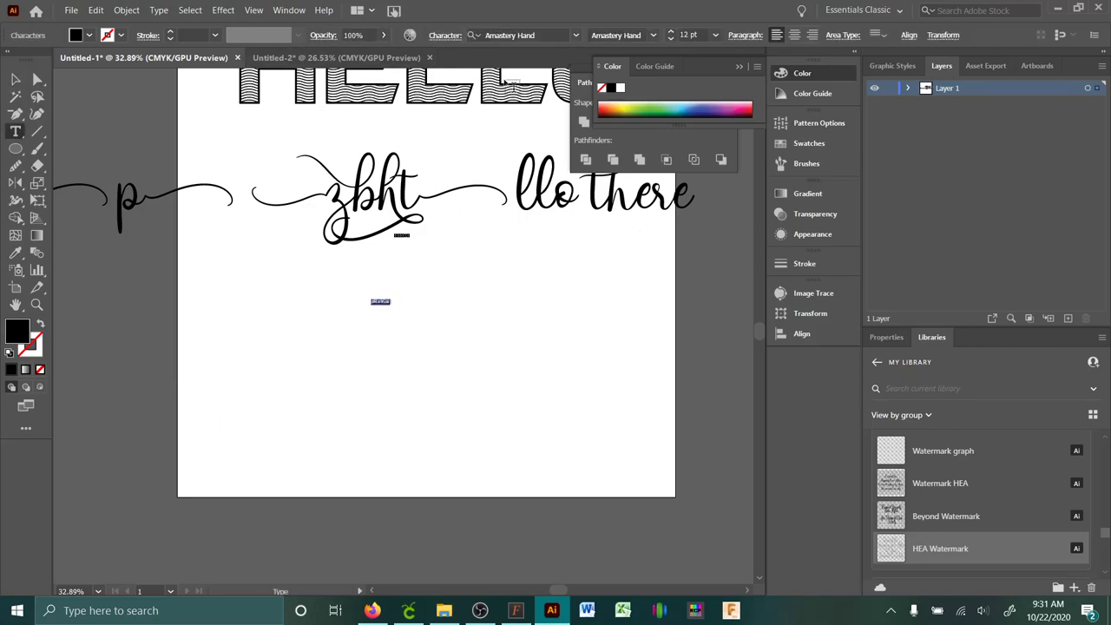
left_click(576, 35)
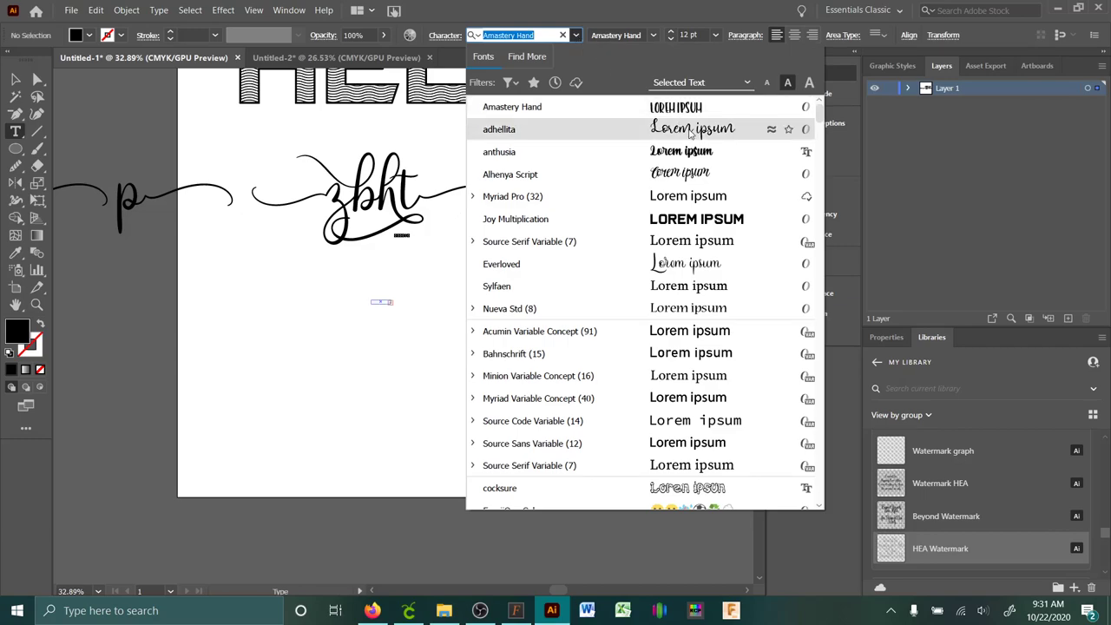
left_click(691, 130)
left_click(96, 10)
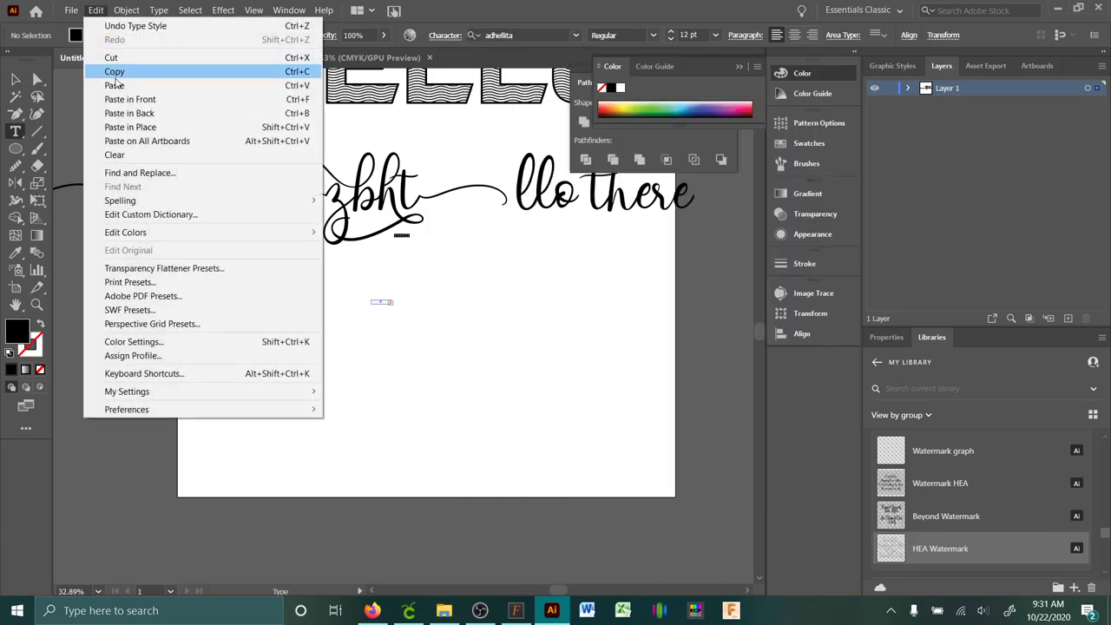
left_click(112, 76)
- Enlarge the new text's frame so that it holds the whole pasted glyph string
left_click(15, 79)
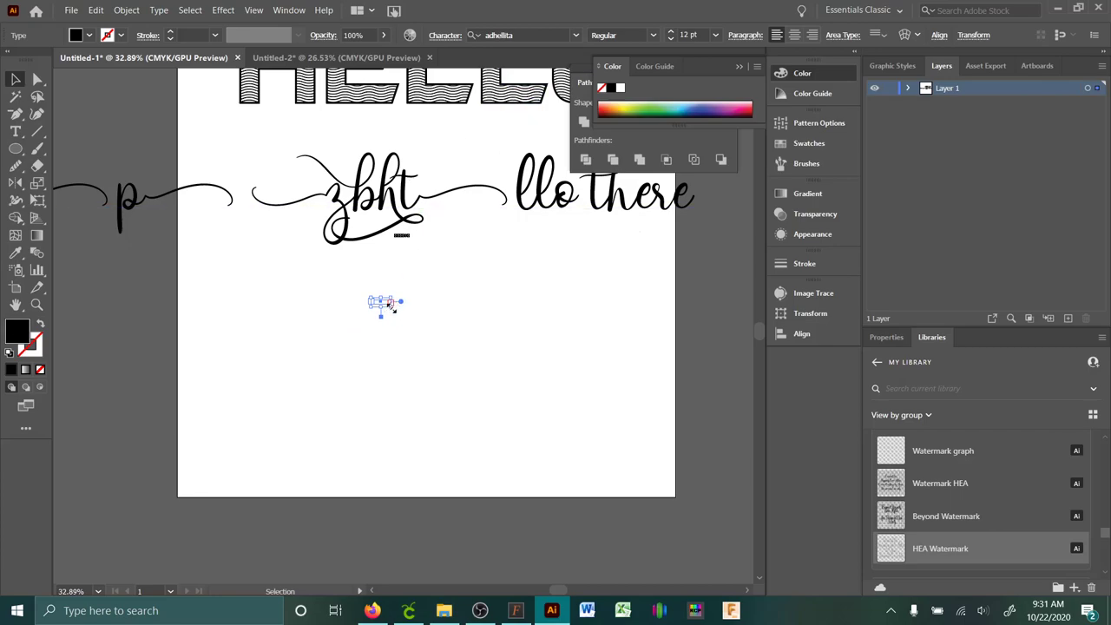
left_click_drag(391, 307, 621, 352)
left_click(402, 303)
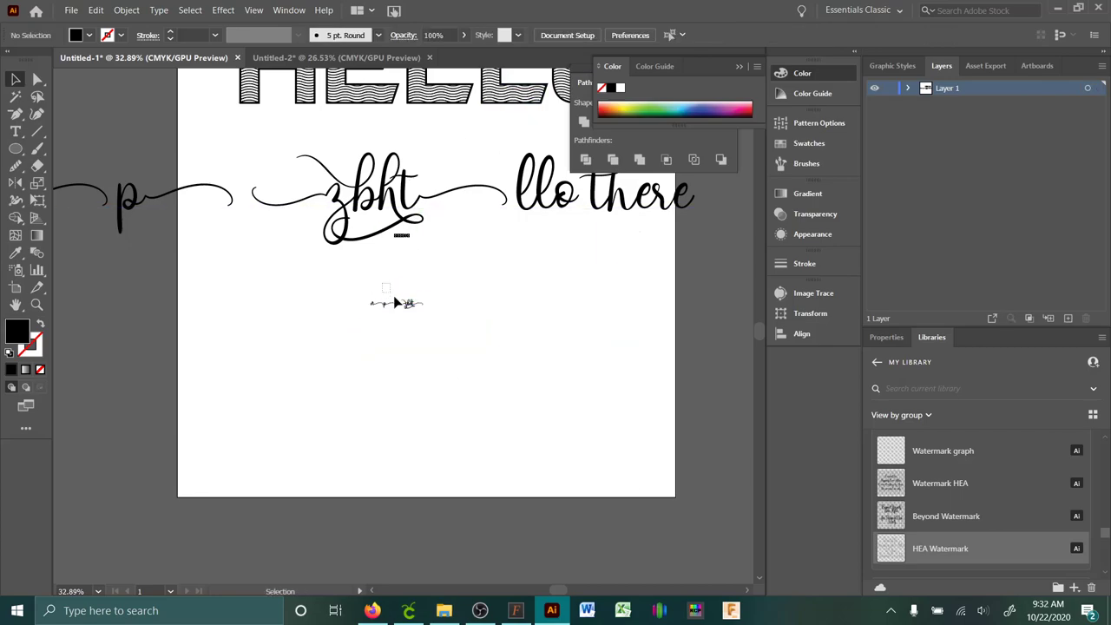
left_click(413, 305)
left_click(38, 303)
left_click_drag(352, 315, 486, 430)
key("ctrl+0")
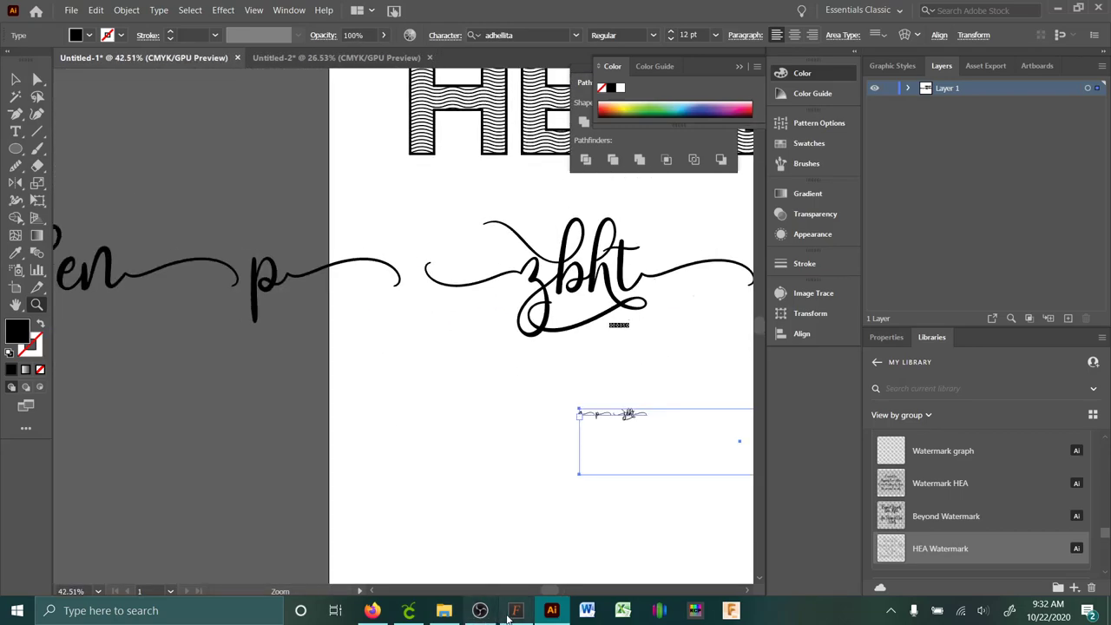
- Switch to NexusFont and check the image formats available for exporting the adhellita character map, leaving without saving
left_click(516, 610)
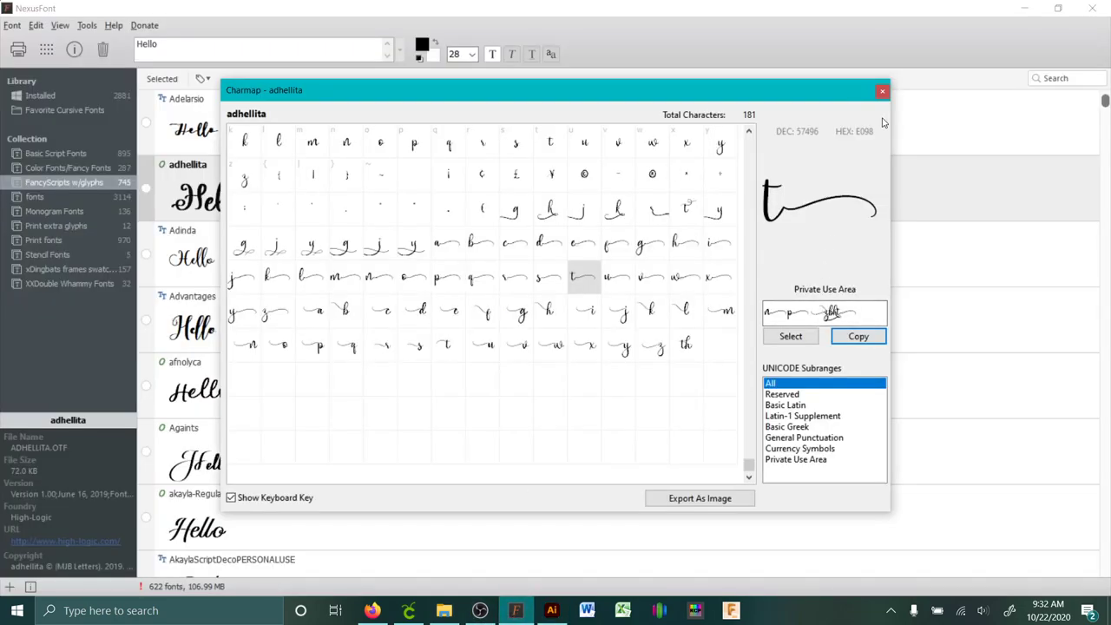
left_click(700, 498)
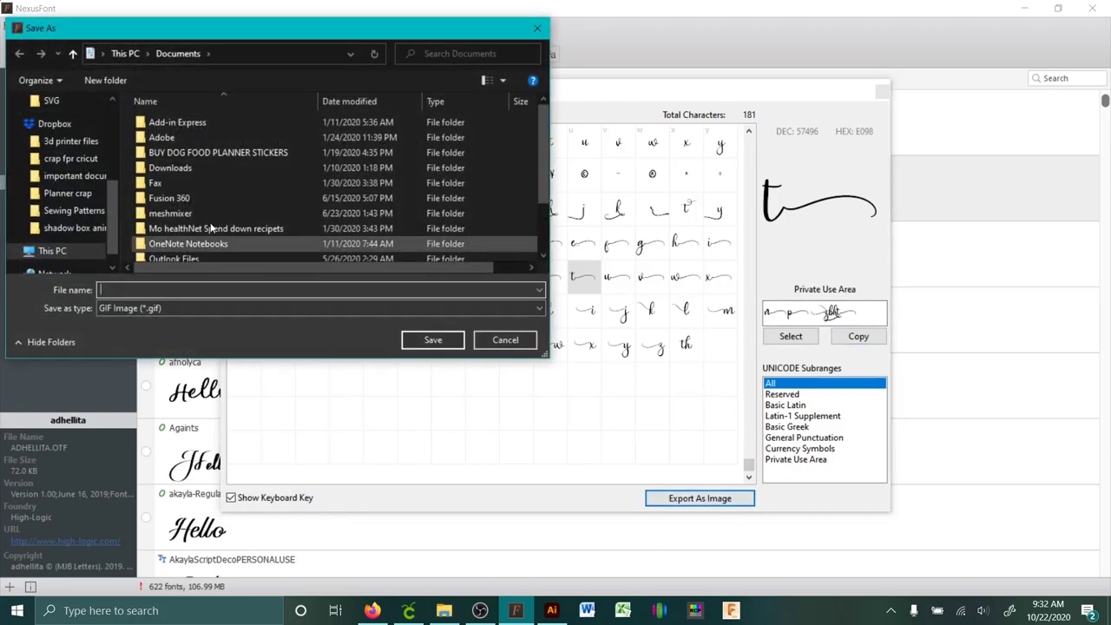
left_click(507, 341)
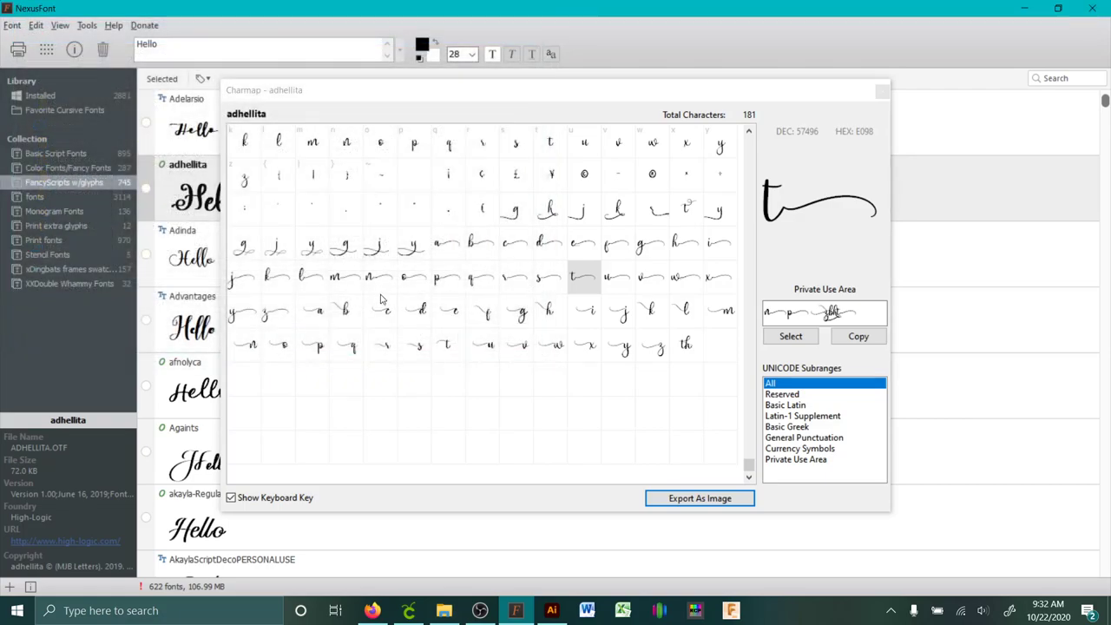
left_click(681, 497)
left_click(130, 309)
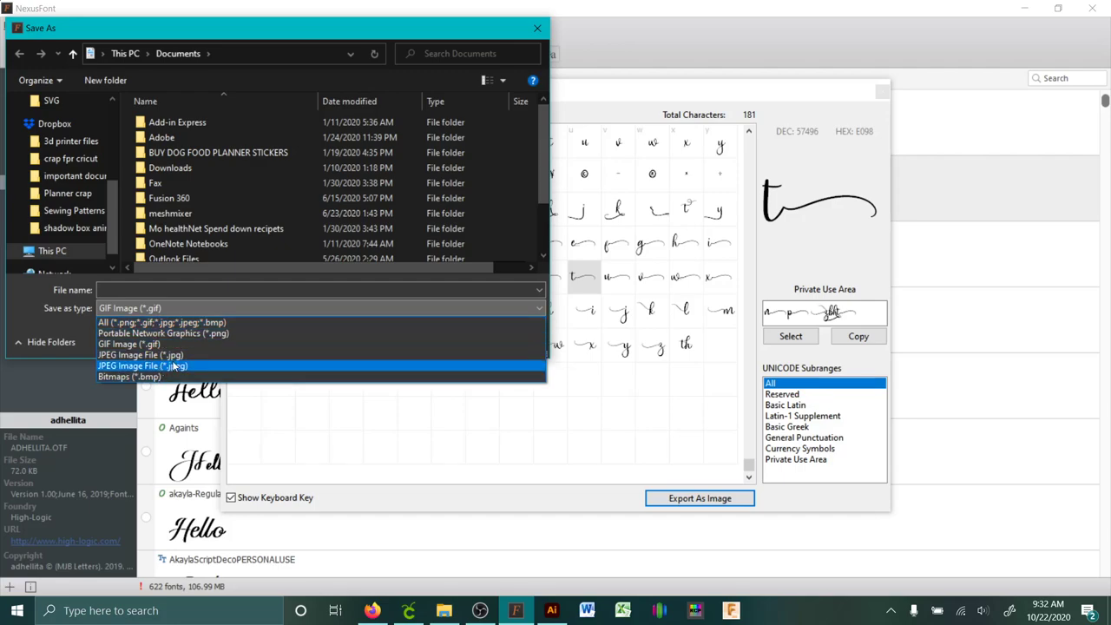
left_click(83, 350)
left_click(537, 27)
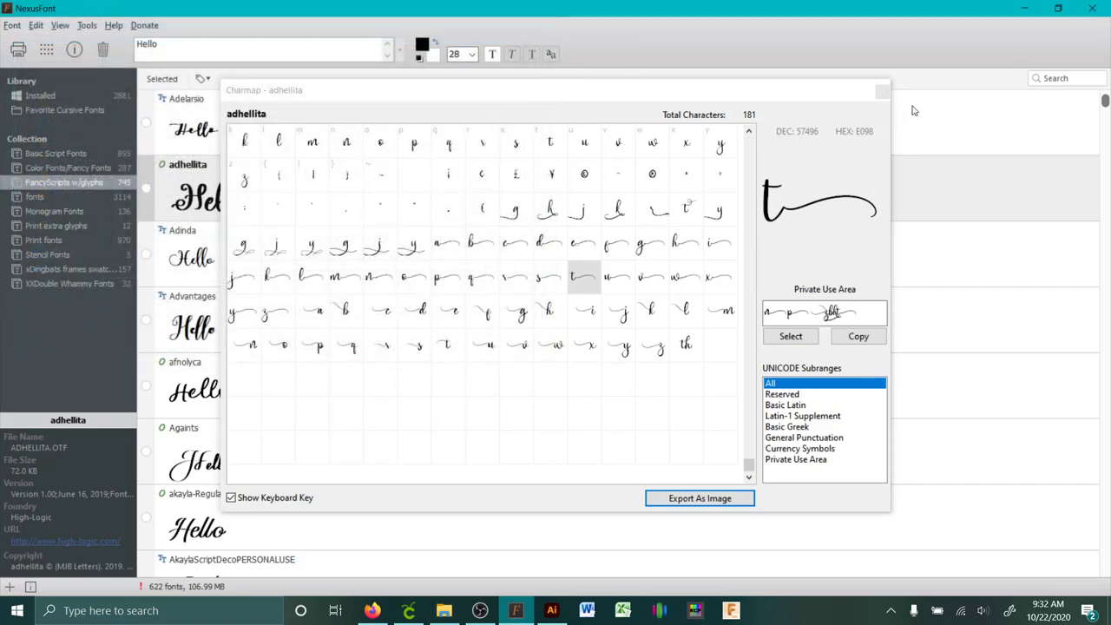
- Close the character map and browse the FancyScripts w/glyphs and Stencil Fonts collections, returning to FancyScripts w/glyphs
left_click(882, 91)
scroll(259, 318, "down", 4)
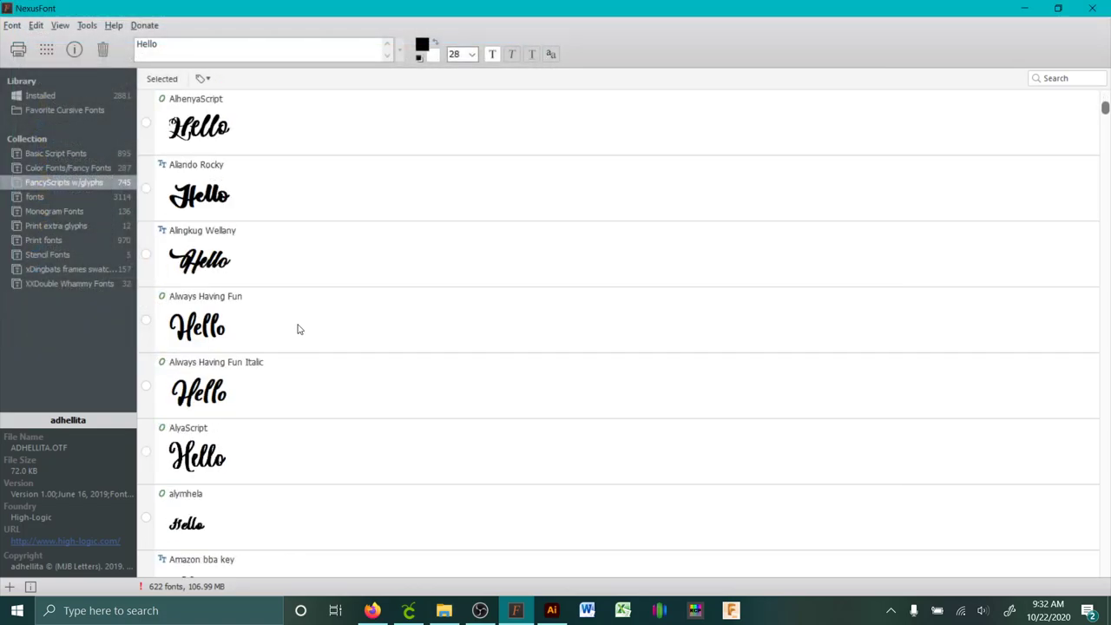
scroll(298, 329, "down", 5)
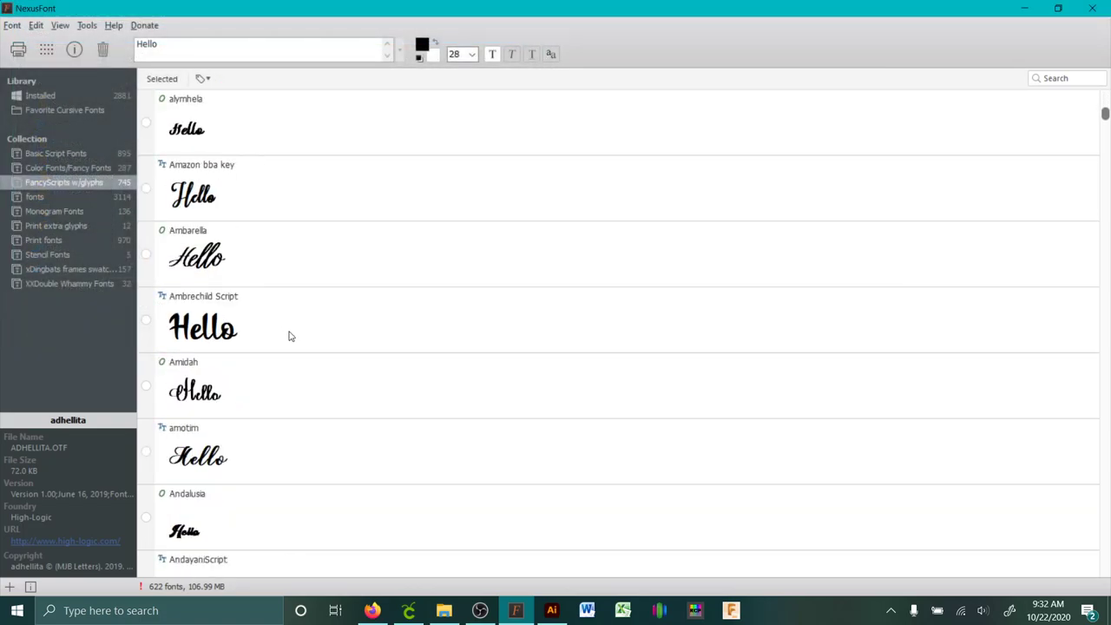
left_click(63, 254)
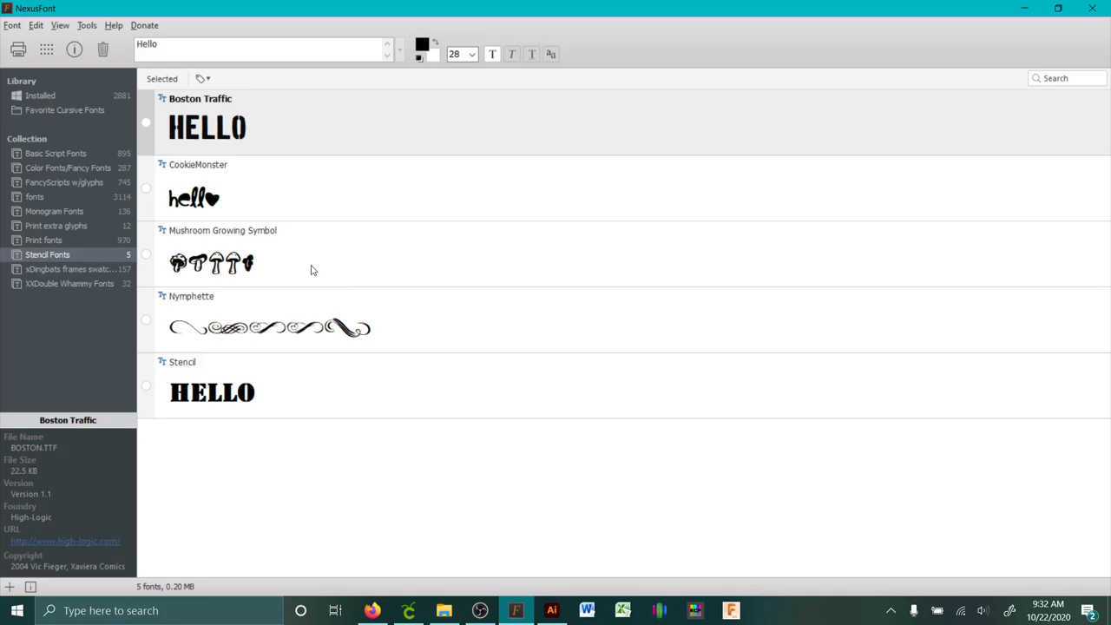
left_click(89, 182)
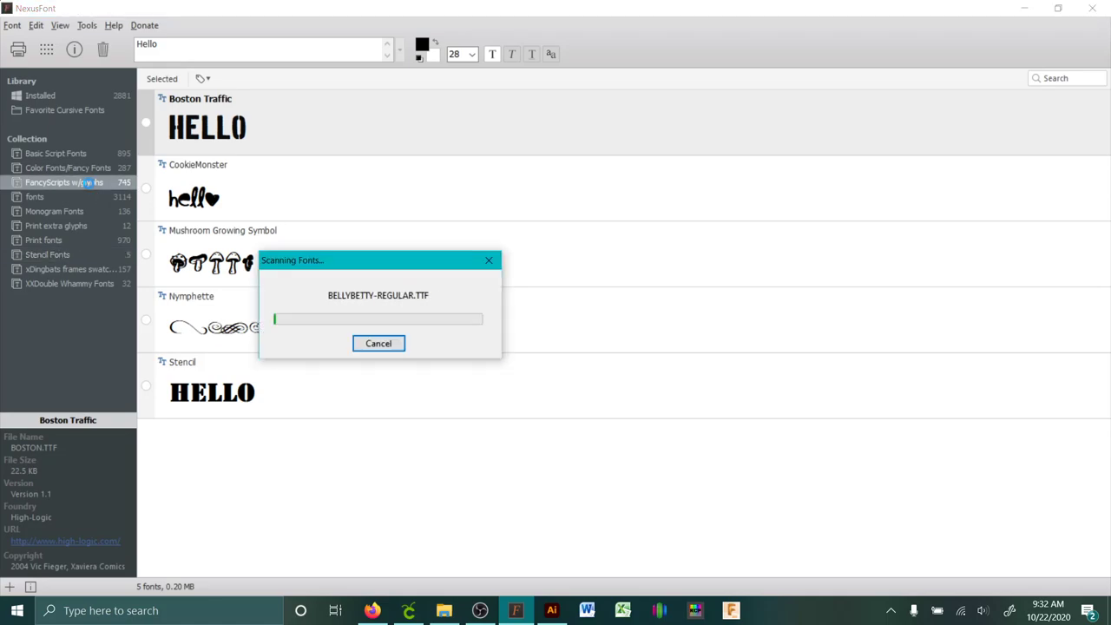